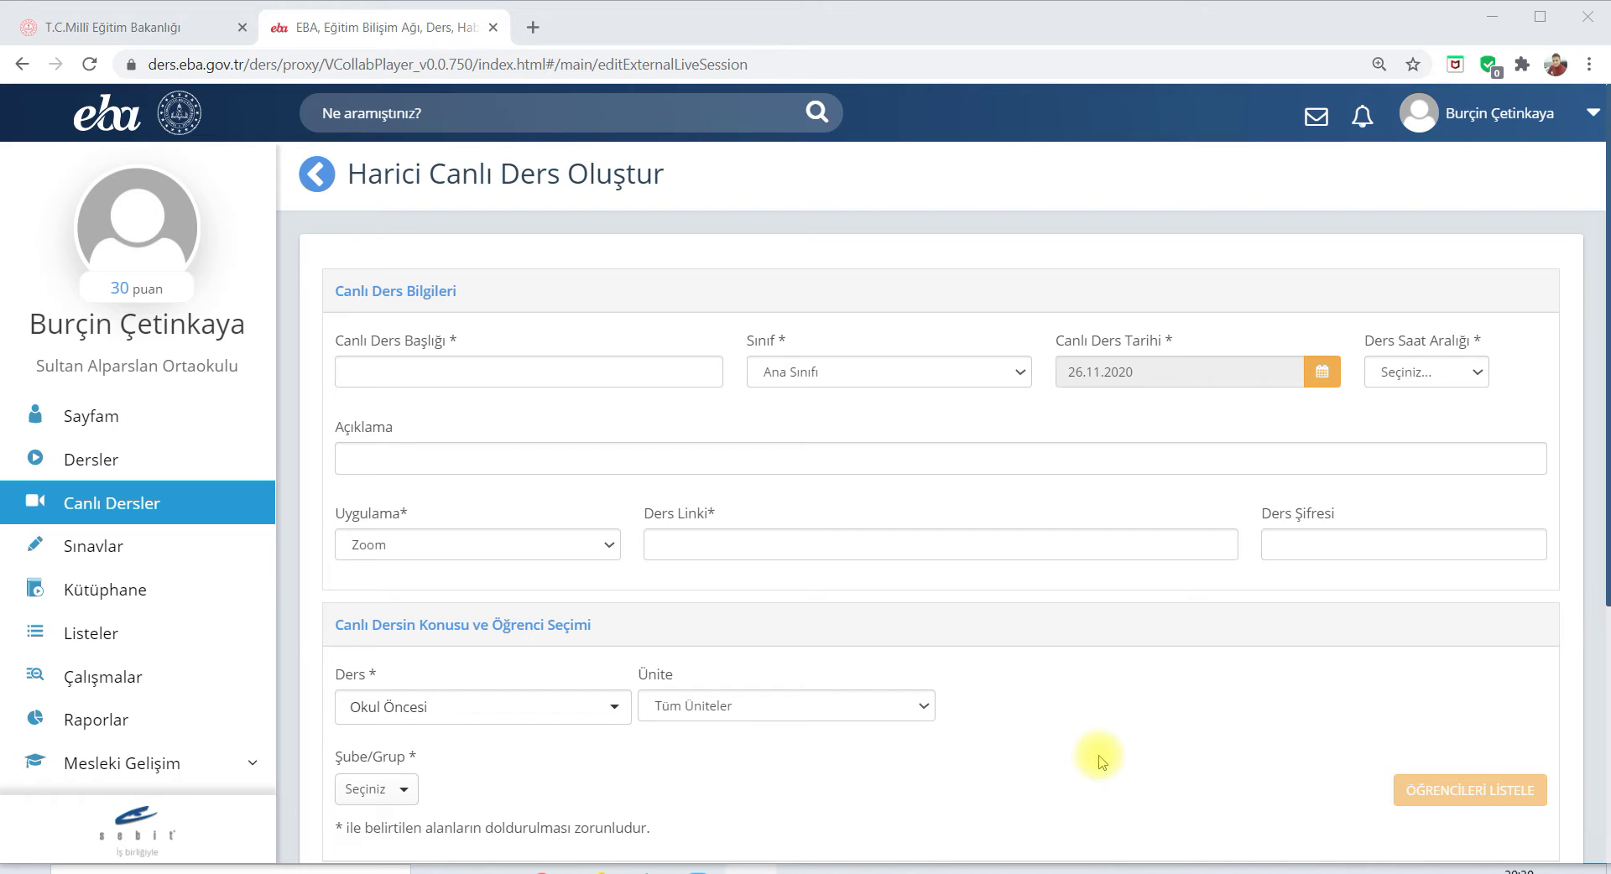
Step: Title the external live lesson "Zoom Deneme Dersi" and set its class to 5. Sınıf
{"action": "left_click", "coordinate": [449, 372]}
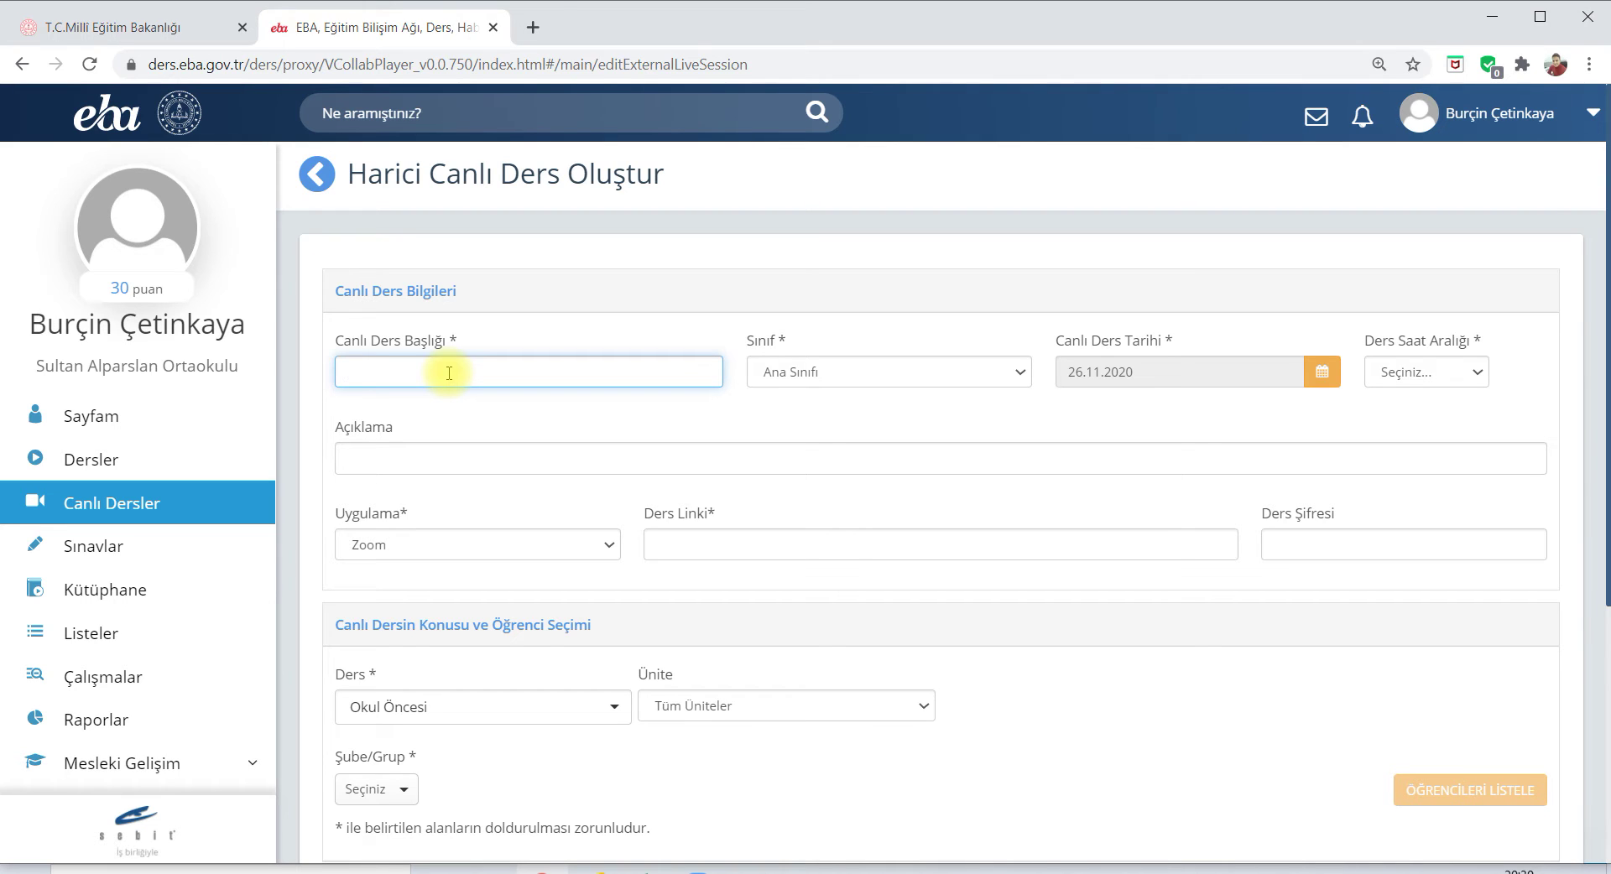
{"action": "type", "text": "Zoom Deneme Dersi"}
{"action": "left_click", "coordinate": [1013, 378]}
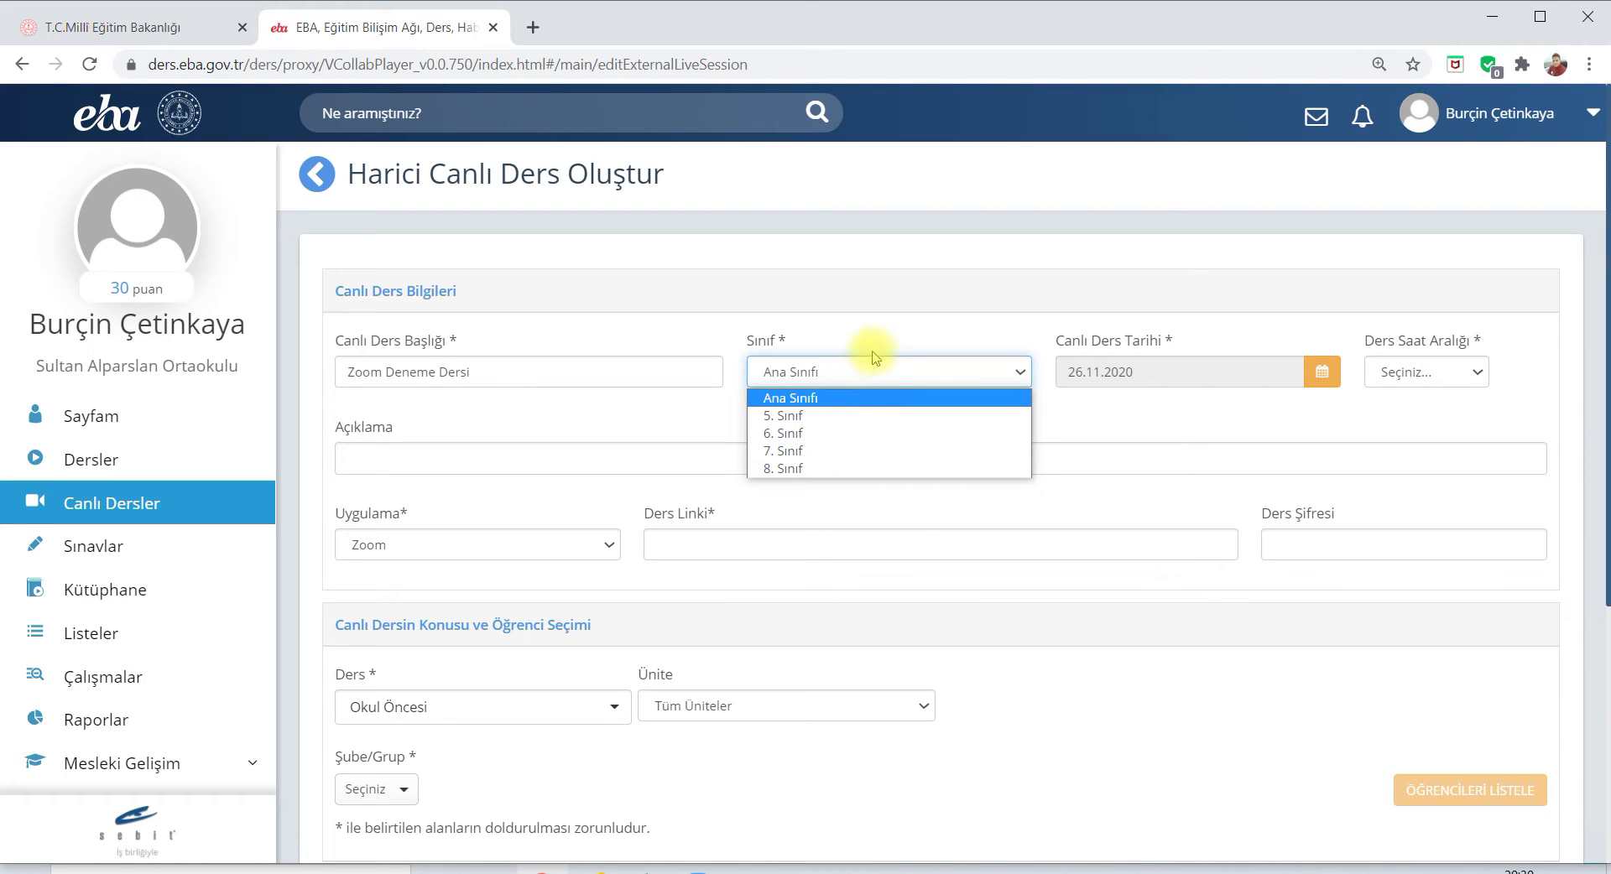
{"action": "left_click", "coordinate": [838, 417]}
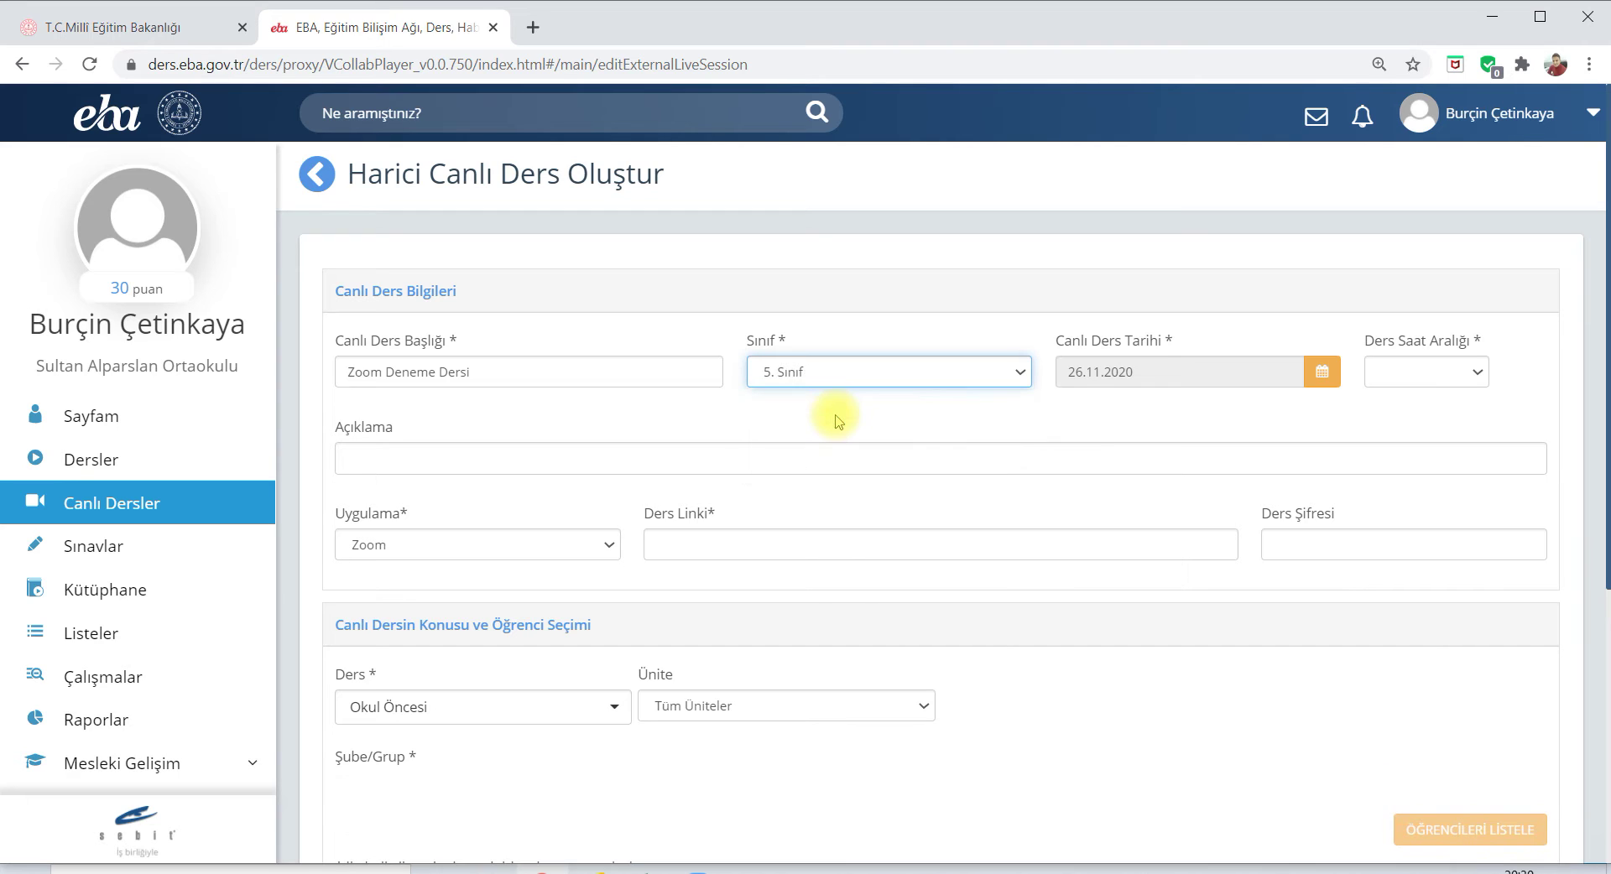
Step: Set the live lesson's date to 27.11.2020 and its time slot to 08:30 - 09:00
{"action": "left_click", "coordinate": [1325, 378]}
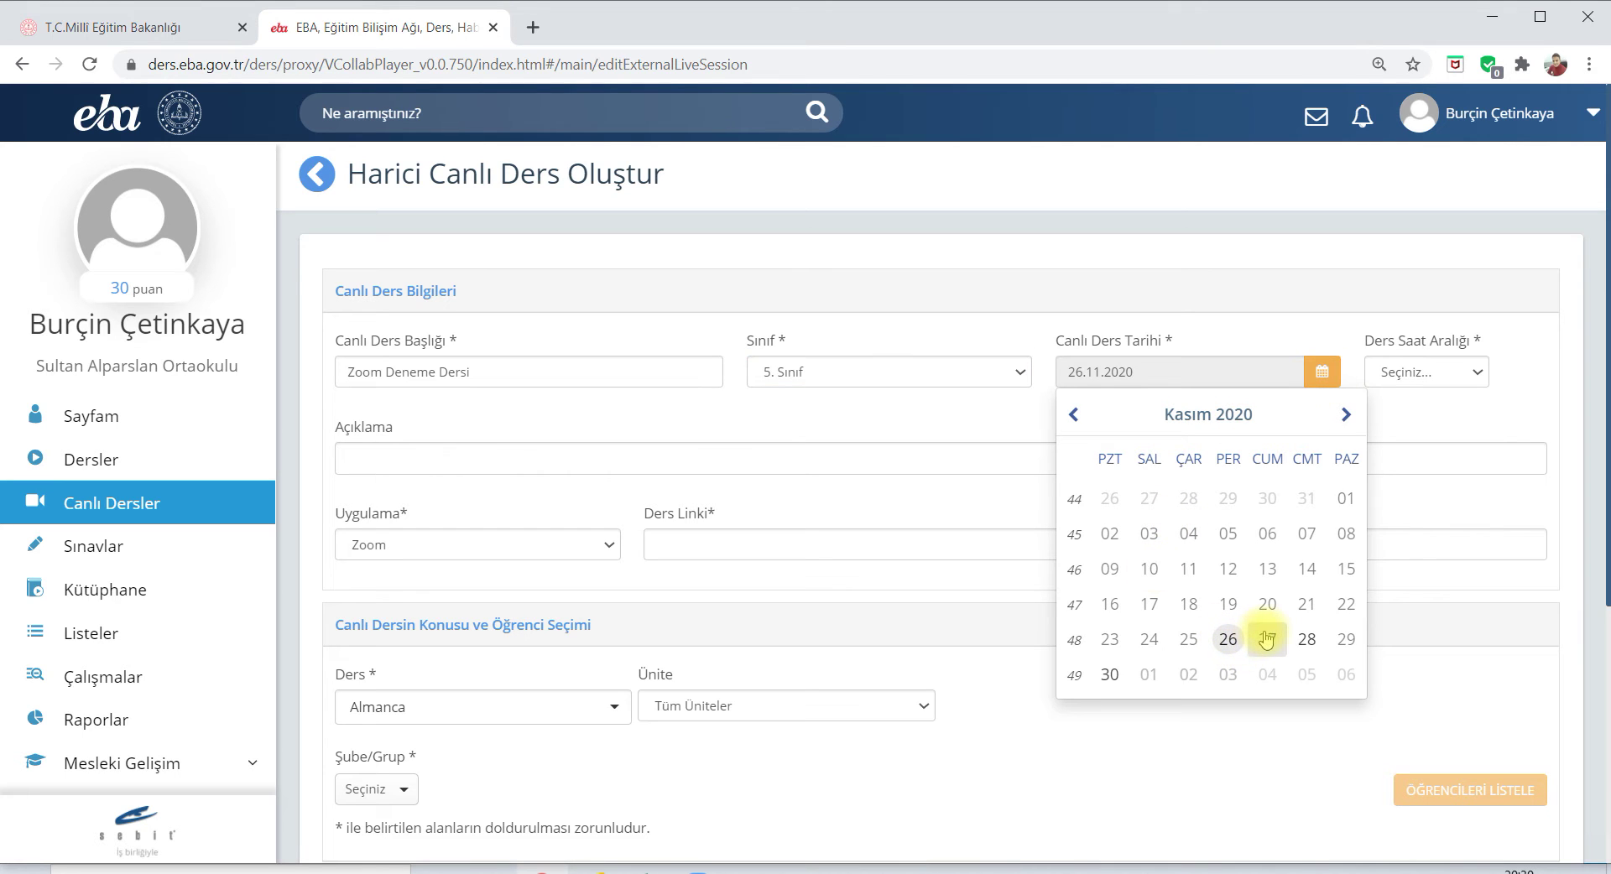
{"action": "left_click", "coordinate": [1267, 643]}
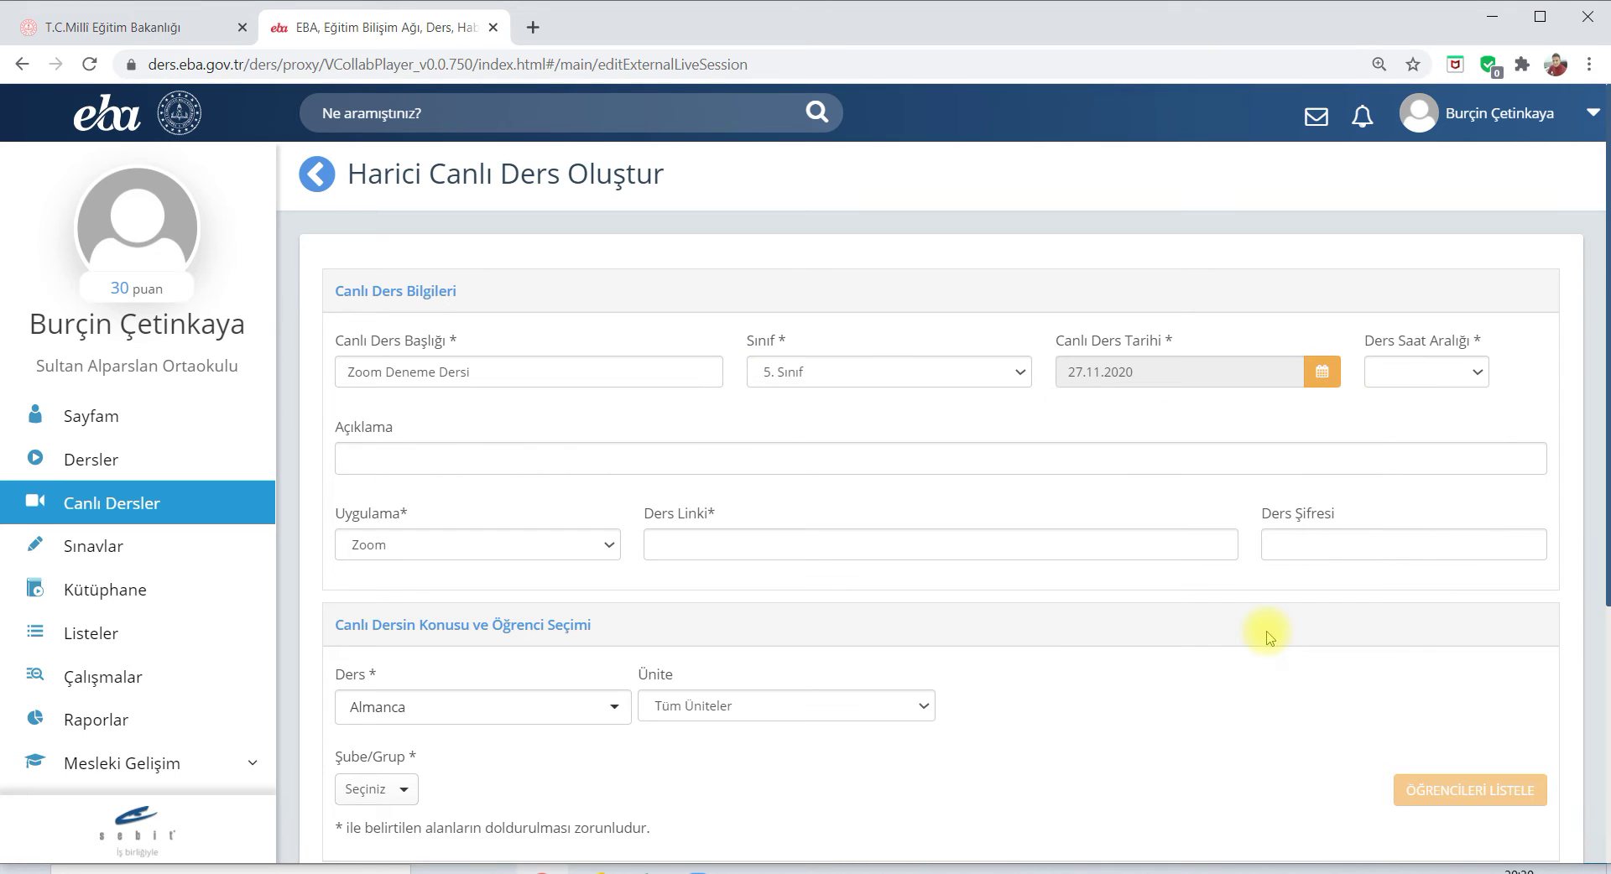
{"action": "left_click", "coordinate": [1462, 373]}
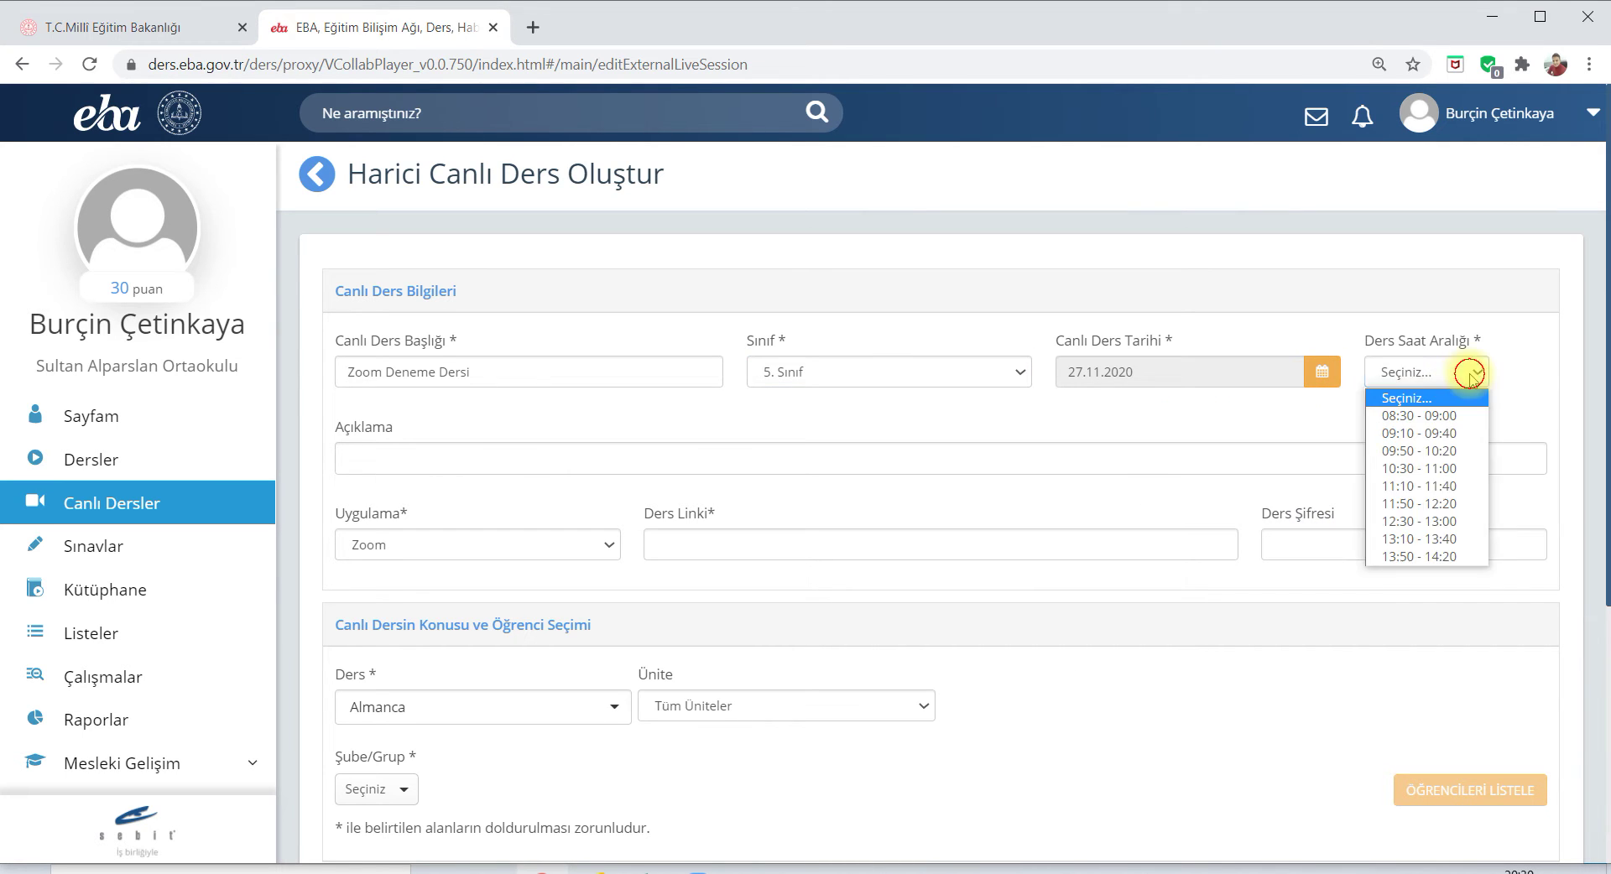
{"action": "left_click", "coordinate": [1450, 422]}
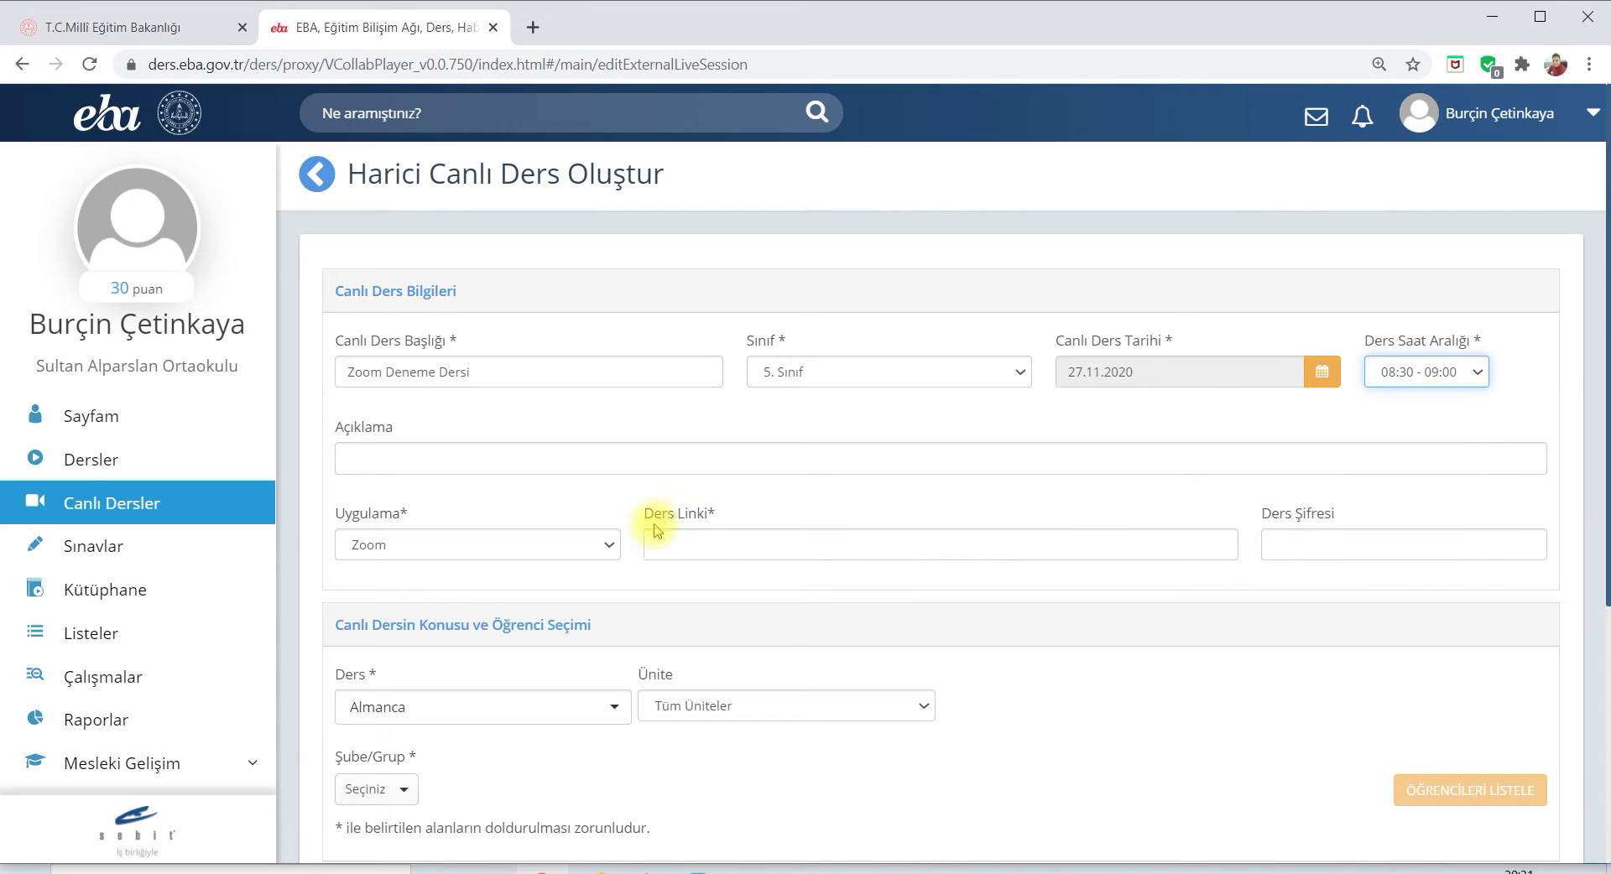
Step: Enter "Eba Canlı Deneme Dersi" as the lesson description and choose Zoom as the application
{"action": "left_click", "coordinate": [407, 457]}
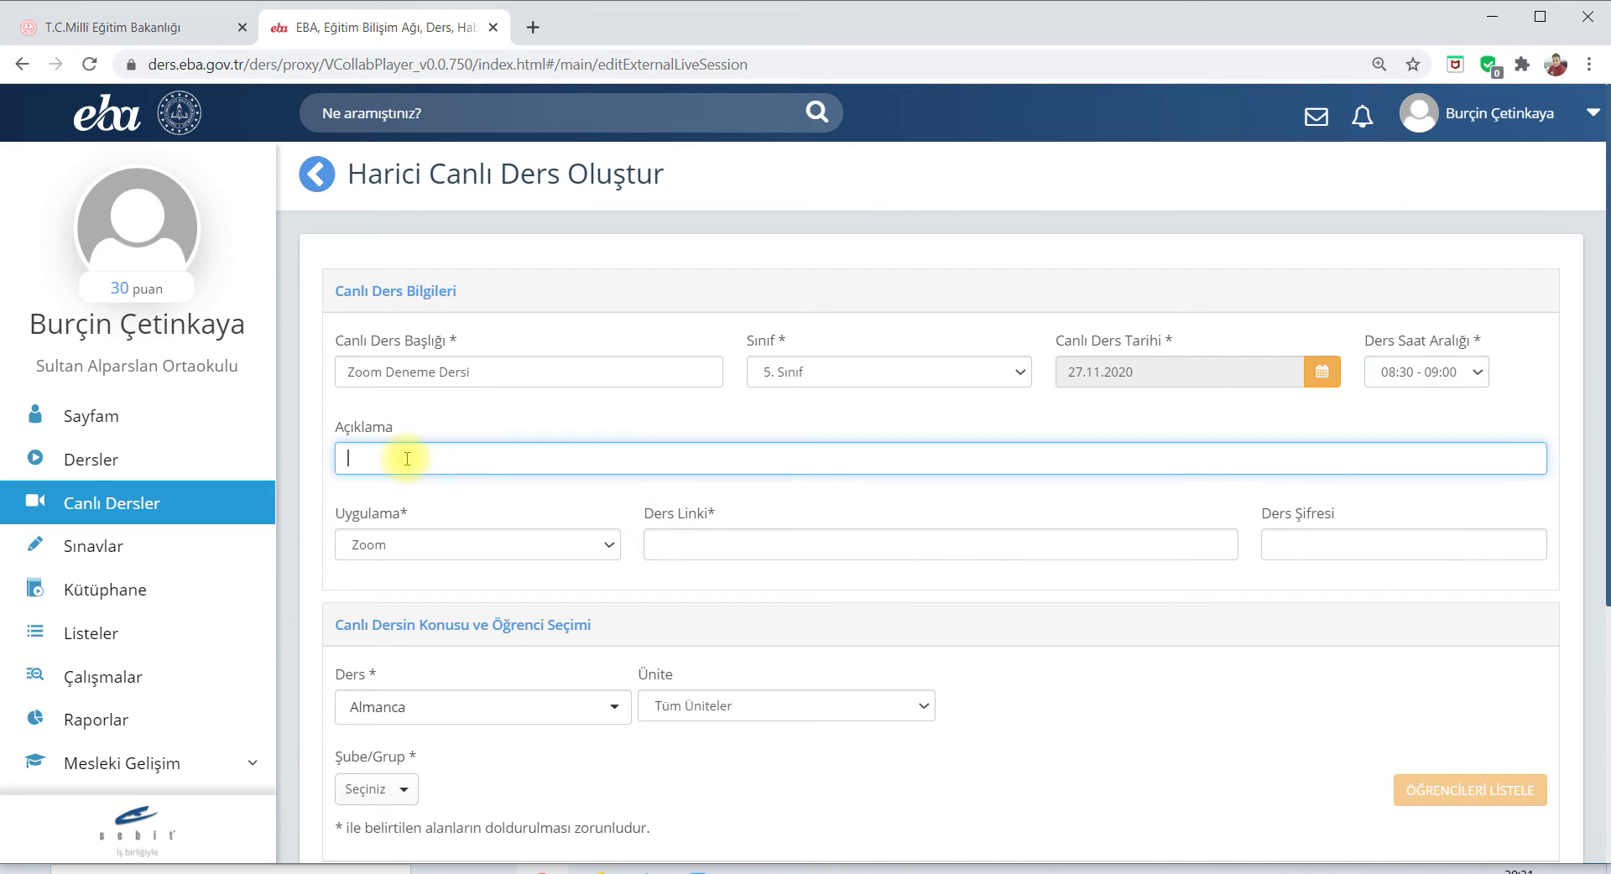
{"action": "type", "text": "Eba Canlı Deneme Dersi"}
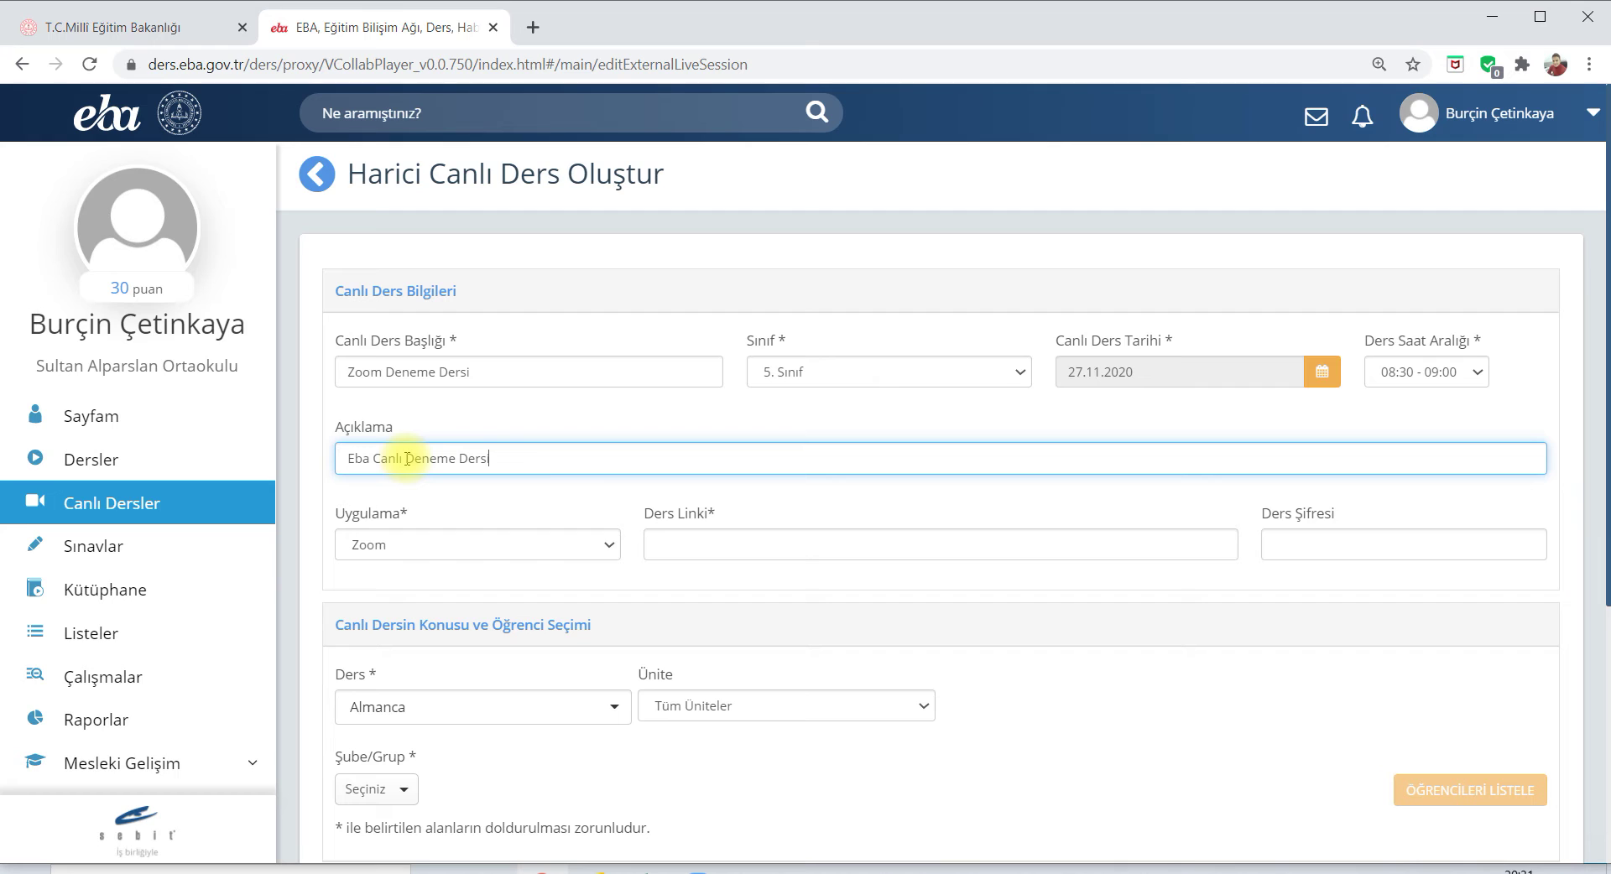
{"action": "left_click", "coordinate": [519, 551]}
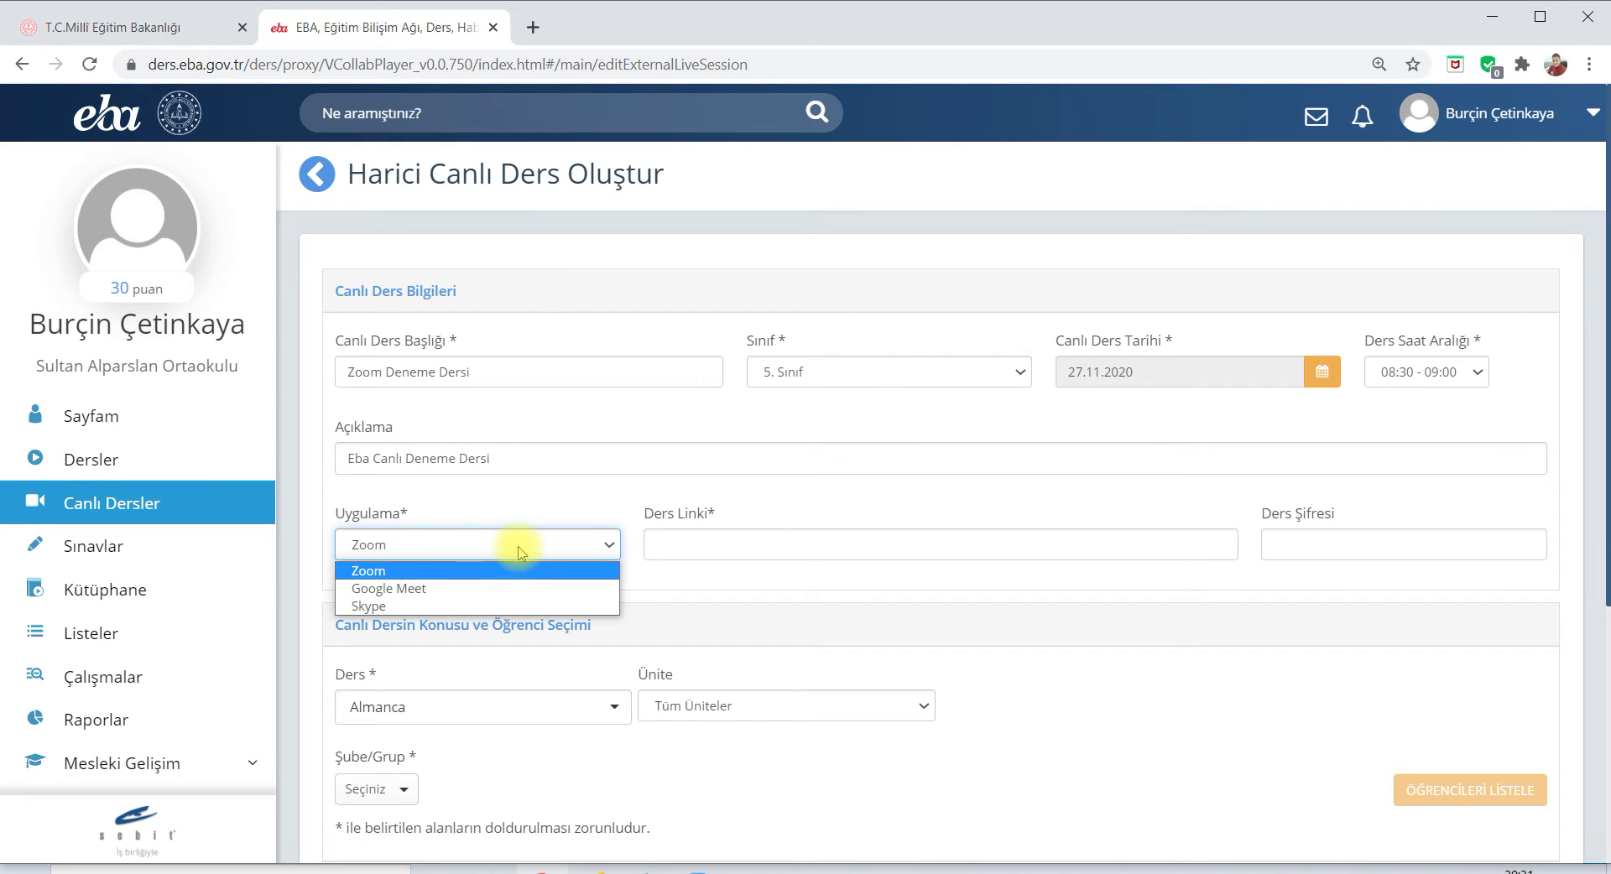
{"action": "left_click", "coordinate": [407, 572]}
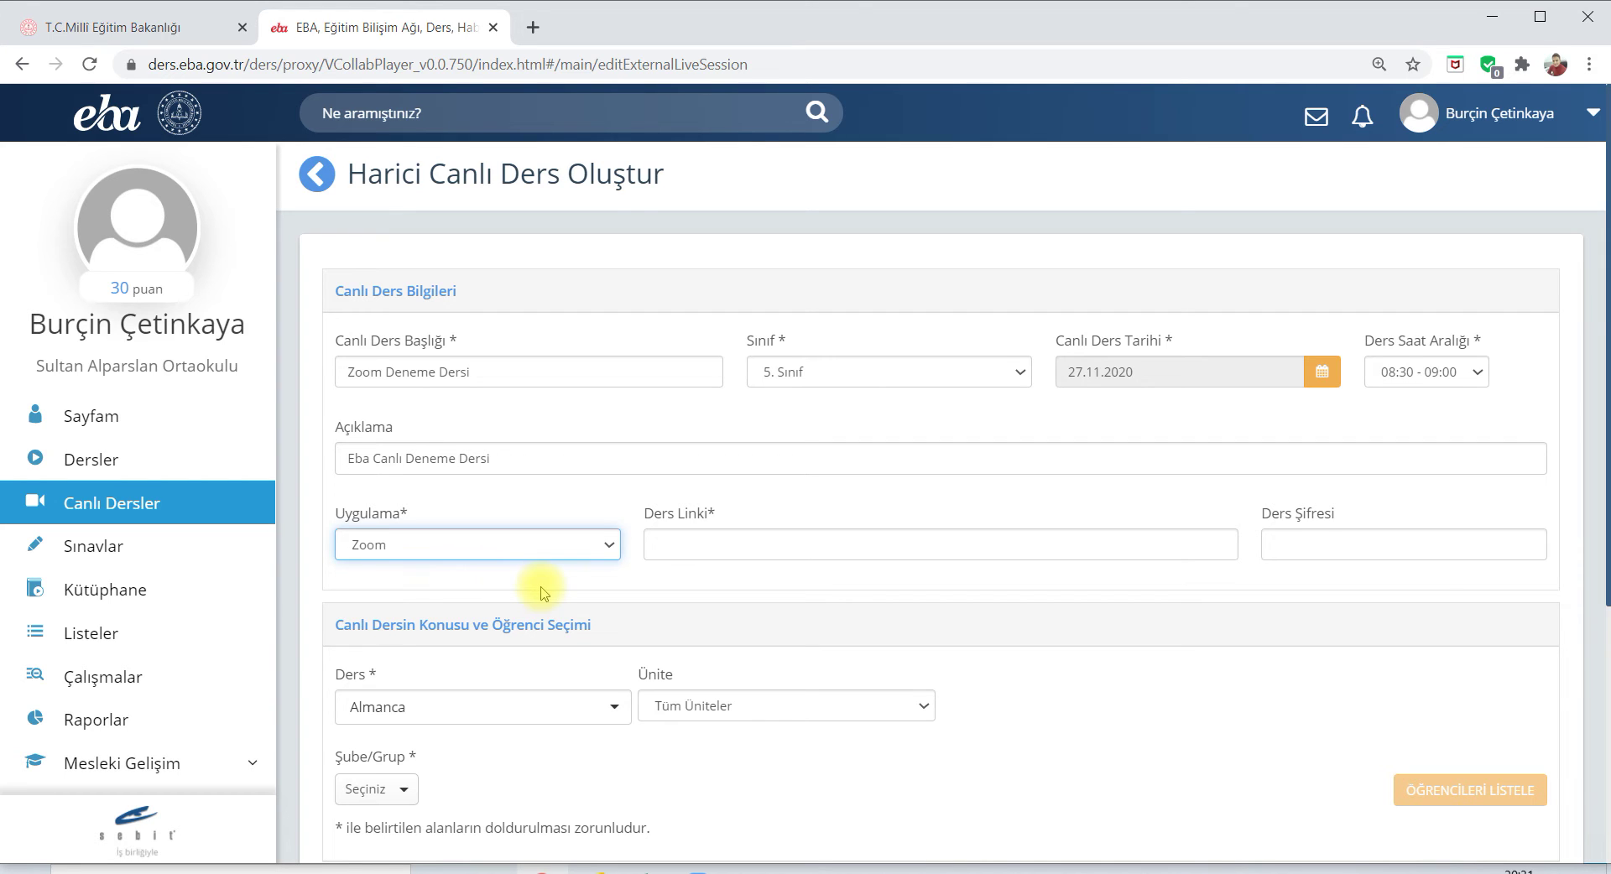
Step: Switch to Zoom and open the scheduling form for a new meeting, keeping the suggested topic
{"action": "left_click", "coordinate": [688, 549]}
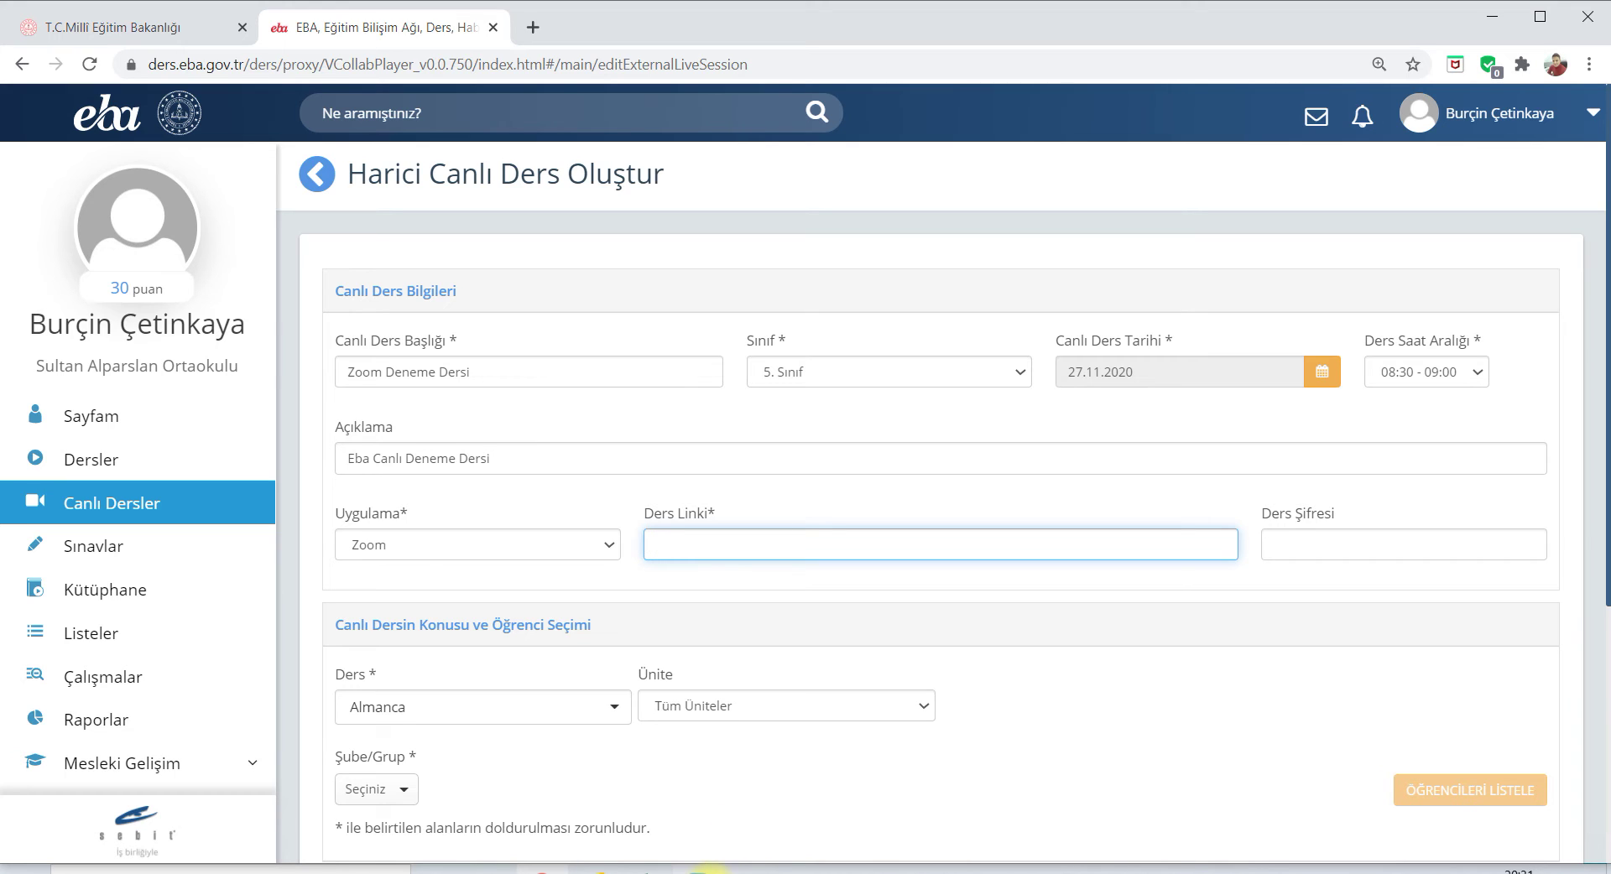
{"action": "mouse_move", "coordinate": [704, 871]}
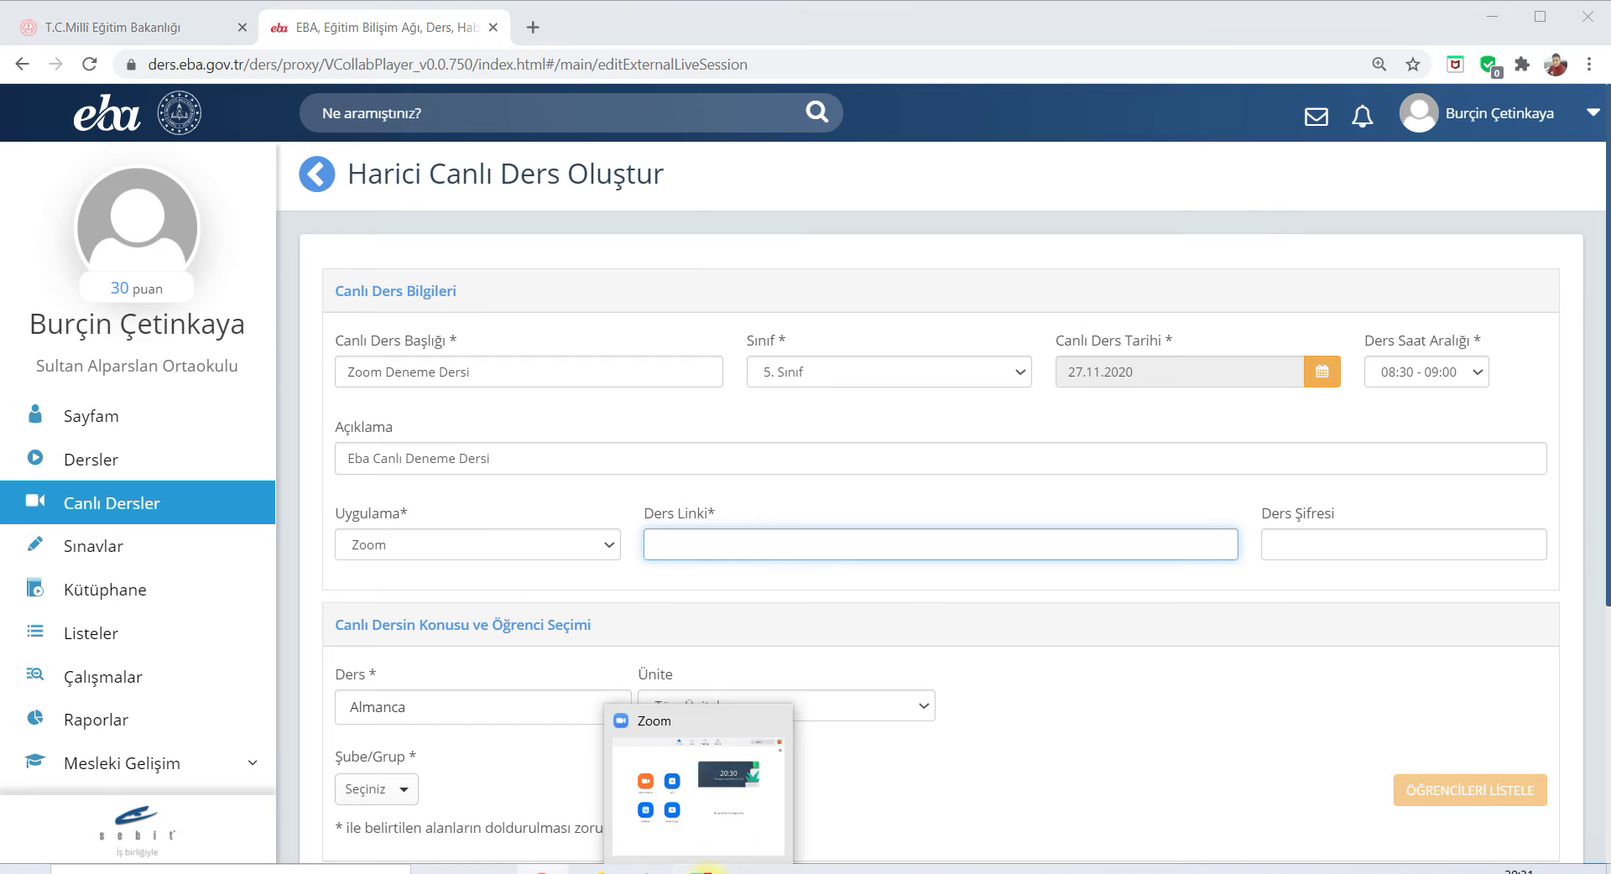
{"action": "left_click", "coordinate": [708, 871]}
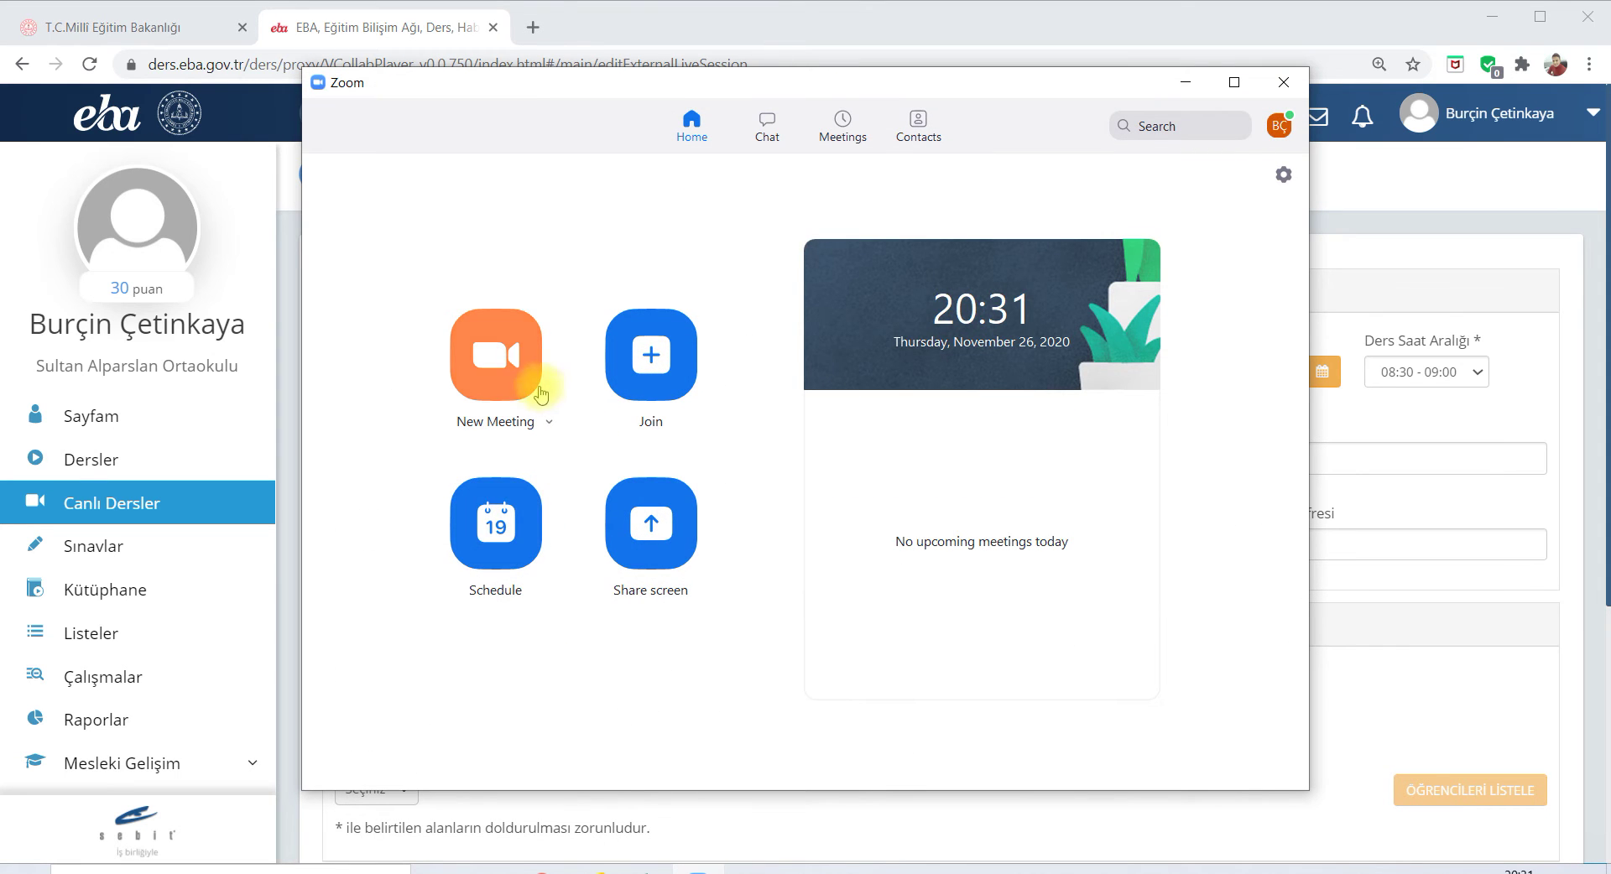
{"action": "left_click", "coordinate": [497, 547]}
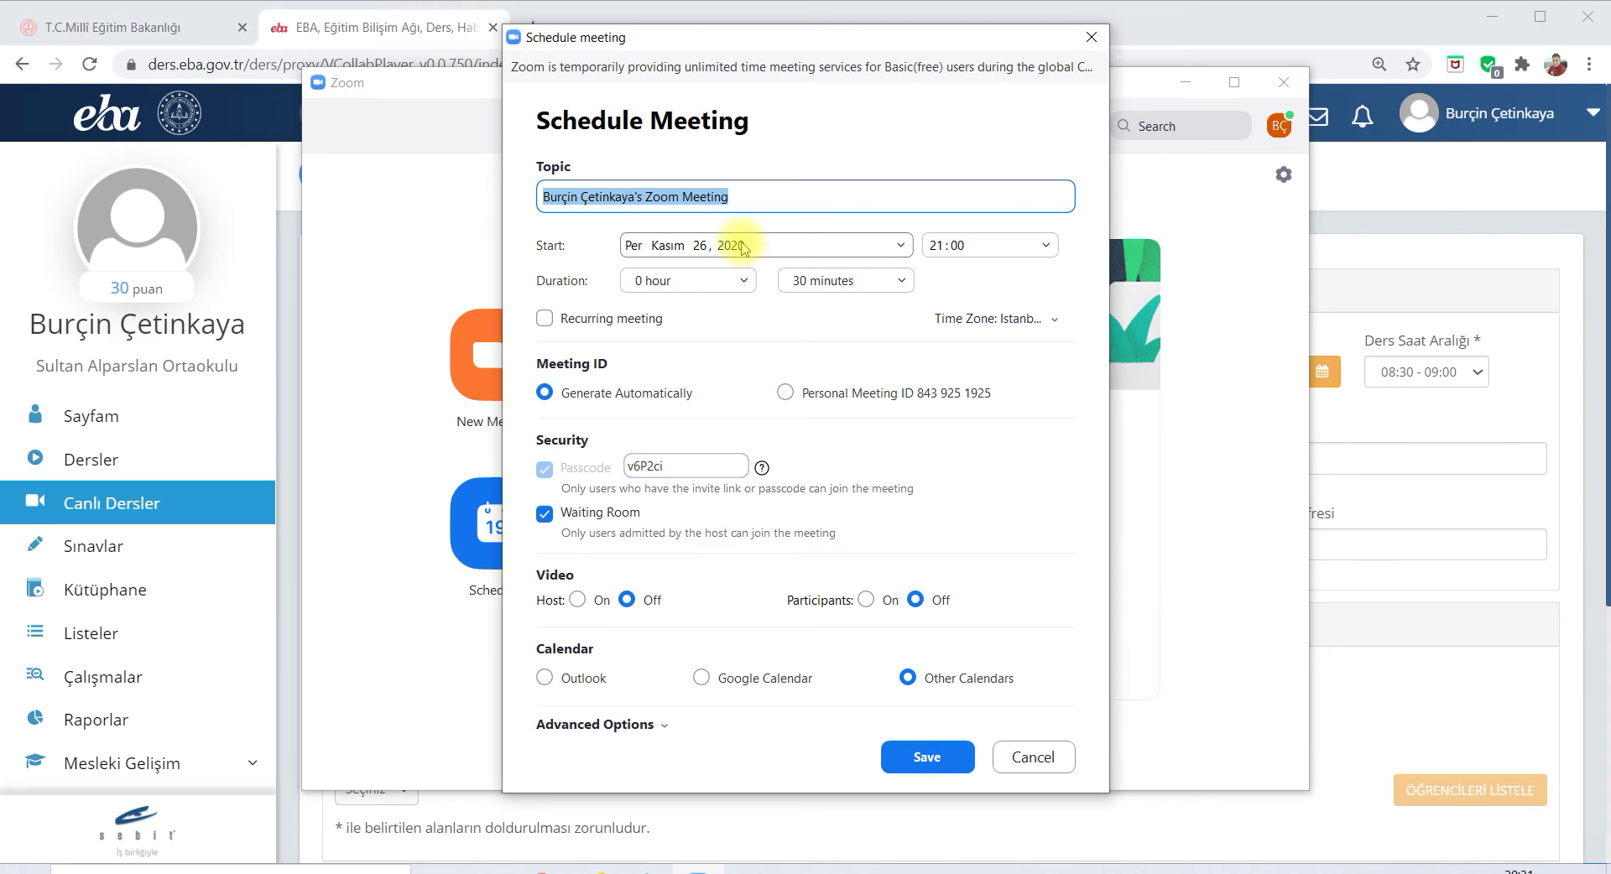
{"action": "left_click", "coordinate": [747, 194]}
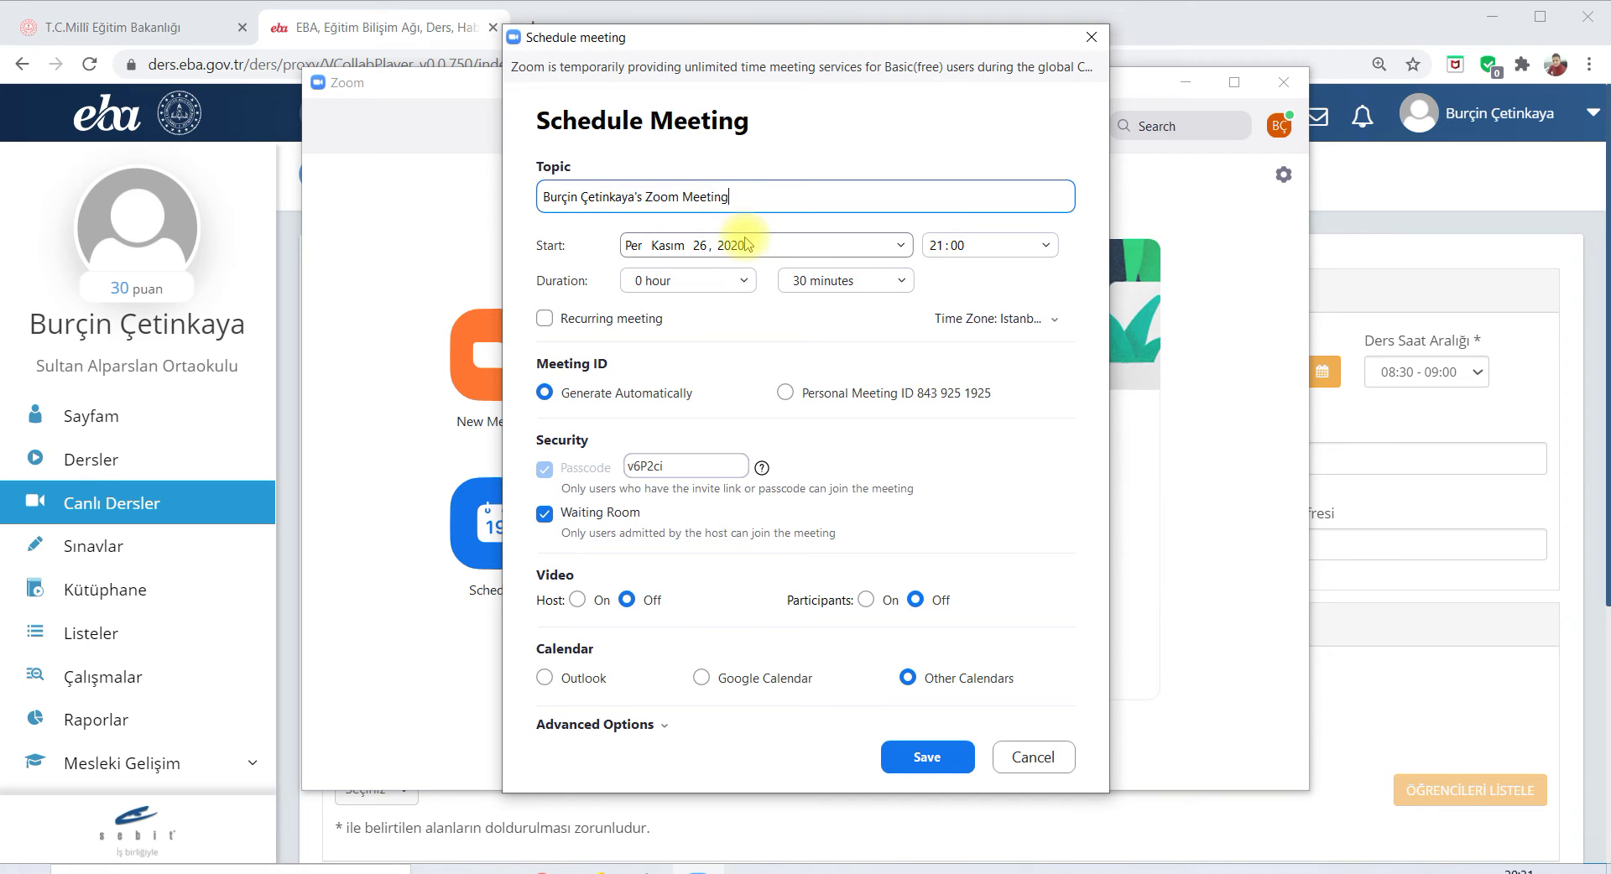
Step: Set the meeting's start to 27 November 2020 at 8:30 and check the time zone options
{"action": "left_click", "coordinate": [902, 248]}
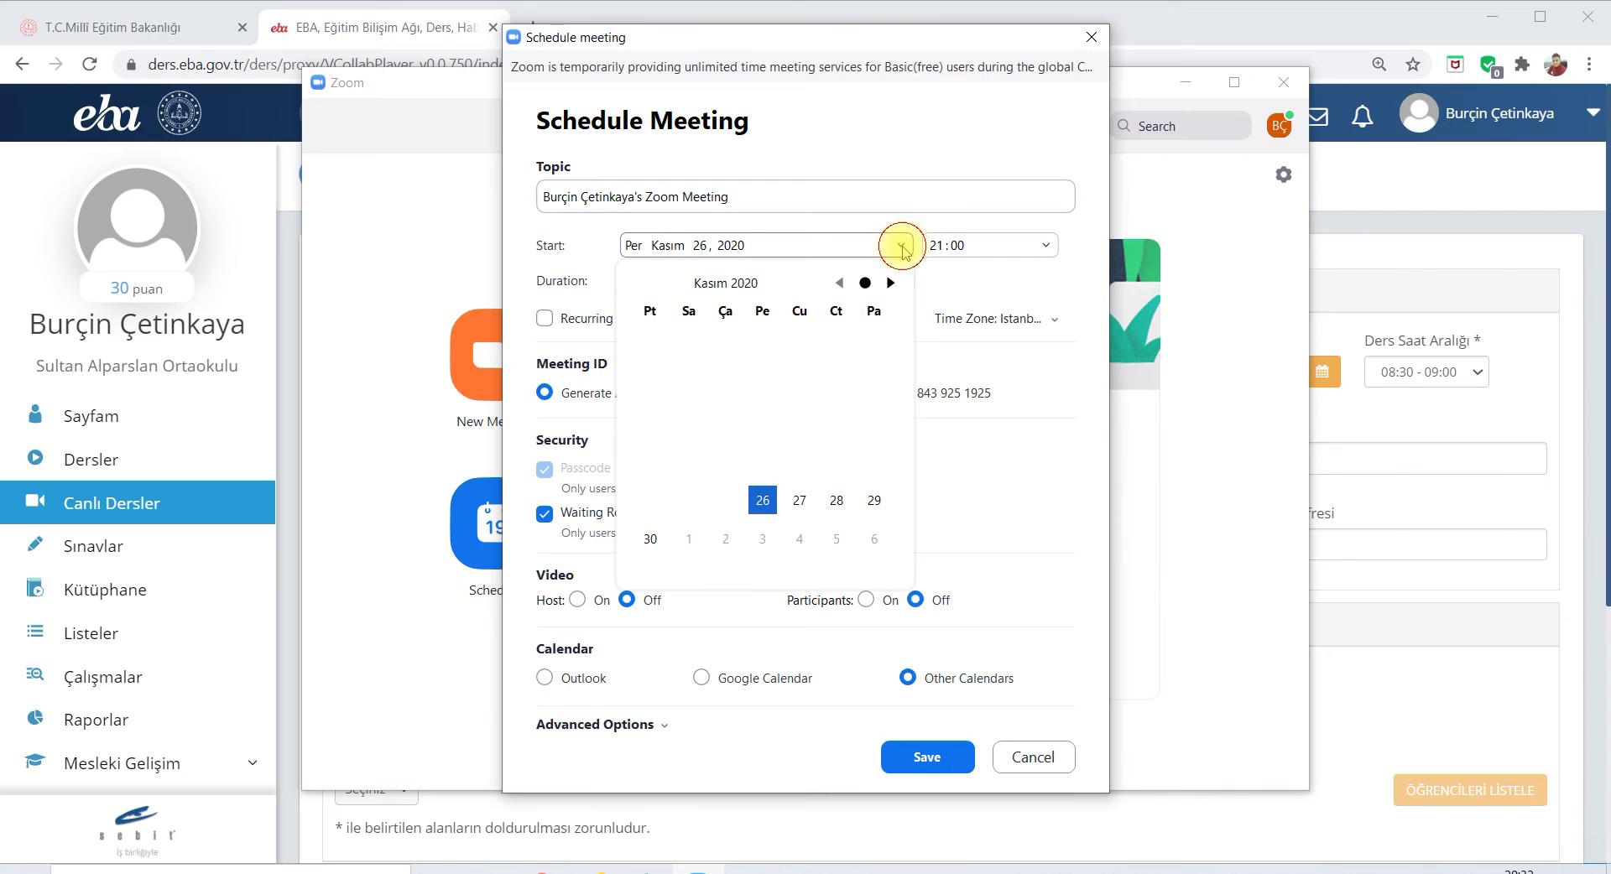
{"action": "left_click", "coordinate": [801, 502]}
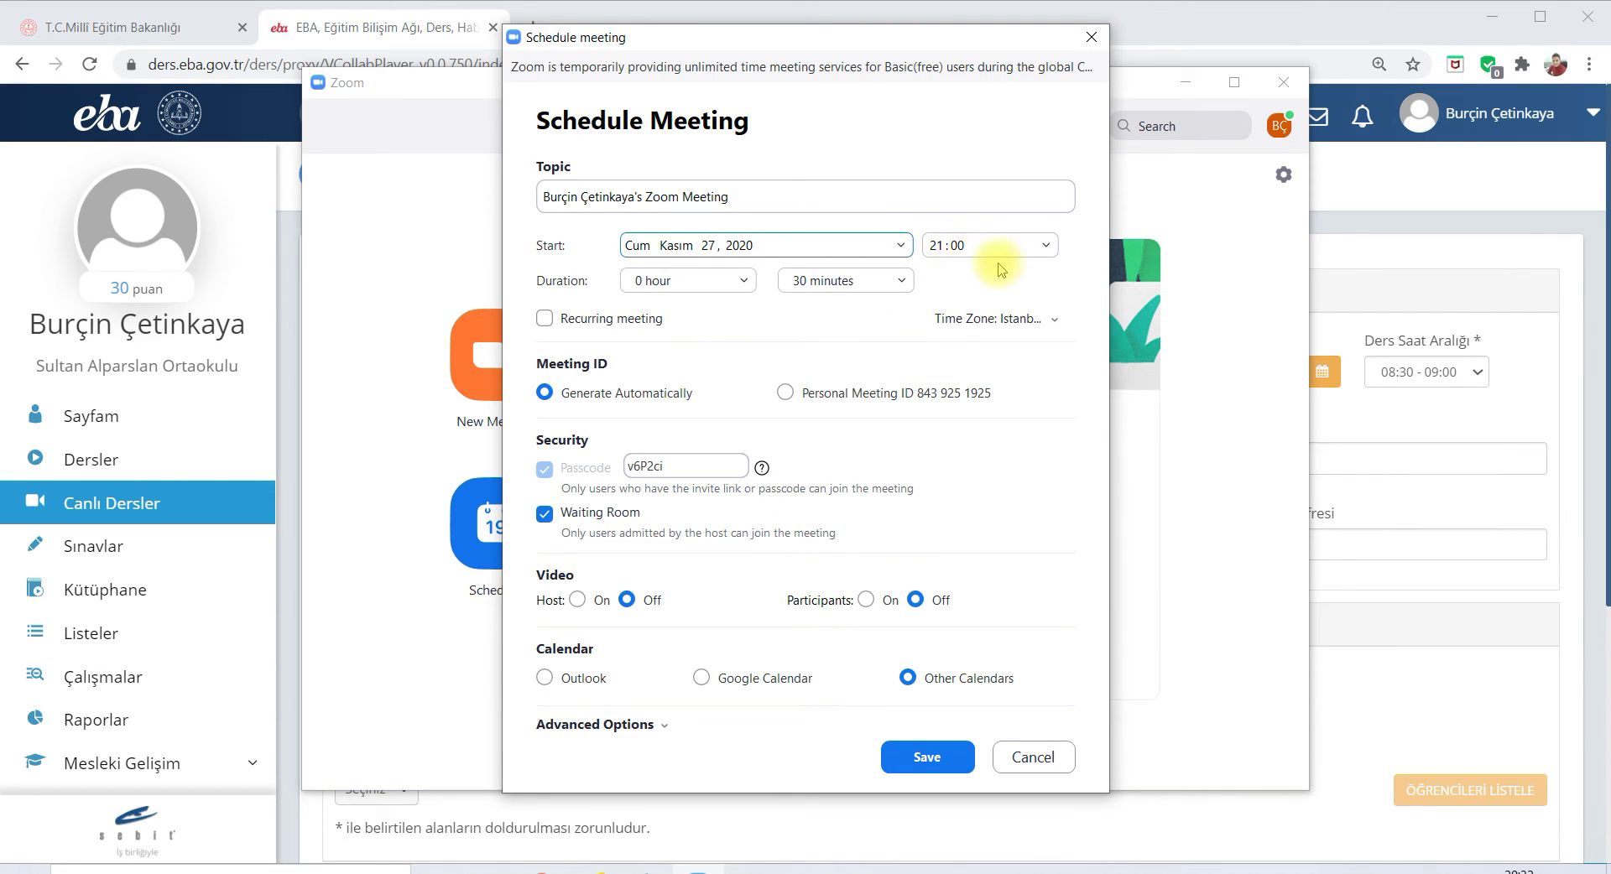
{"action": "left_click", "coordinate": [1044, 243]}
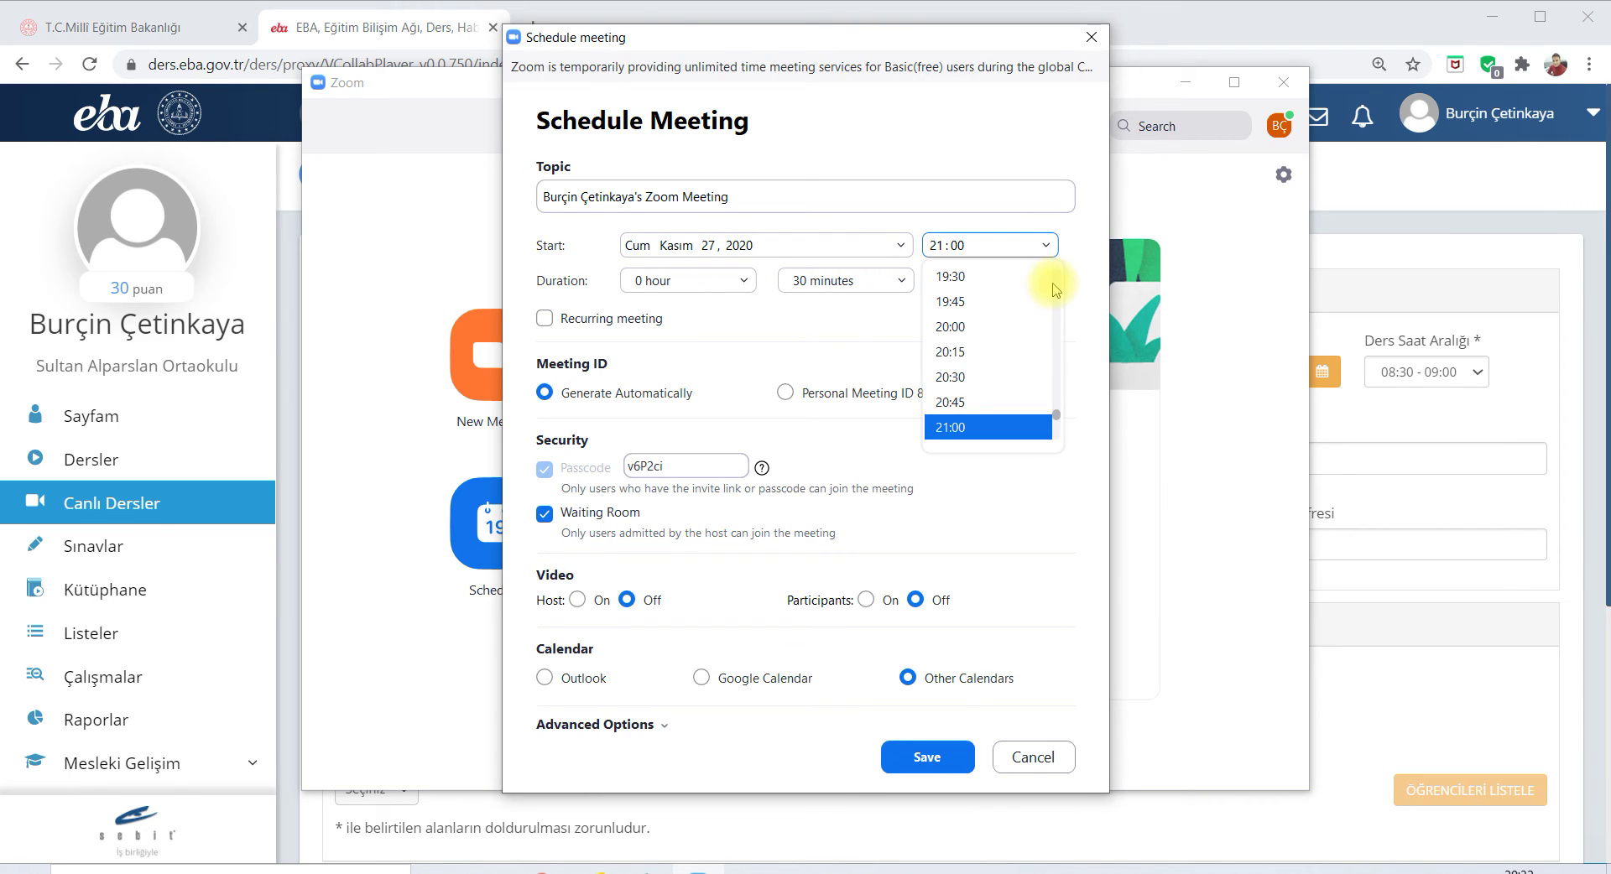
{"action": "scroll", "coordinate": [1049, 279], "scroll_direction": "up", "scroll_amount": 15}
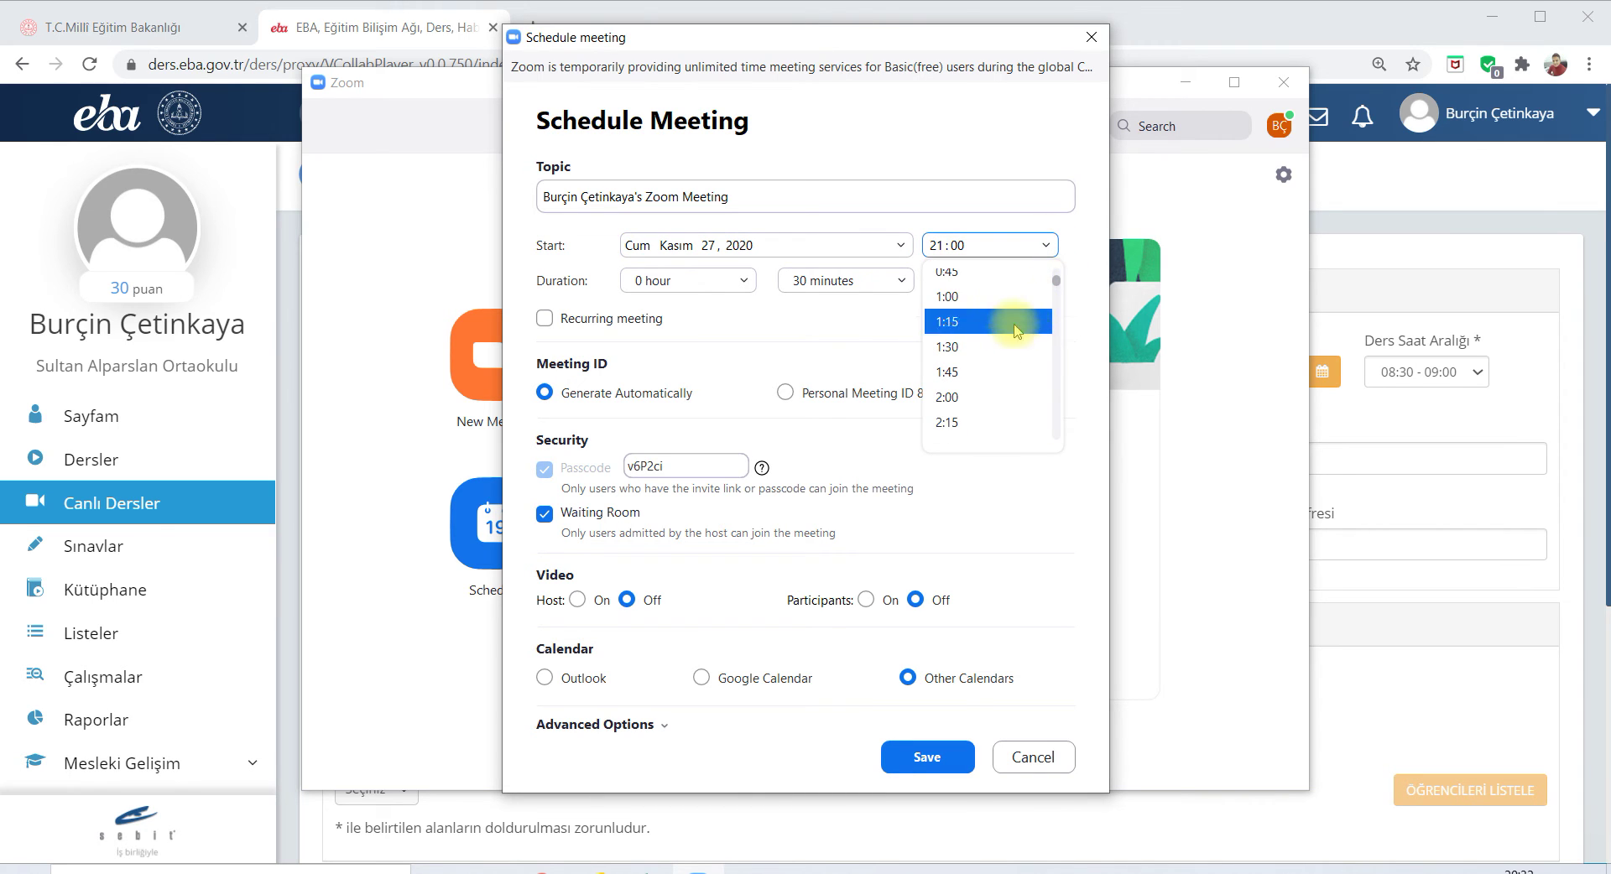
{"action": "left_click", "coordinate": [1058, 286]}
{"action": "left_click_drag", "start_coordinate": [1057, 285], "coordinate": [1056, 328]}
{"action": "left_click", "coordinate": [979, 405]}
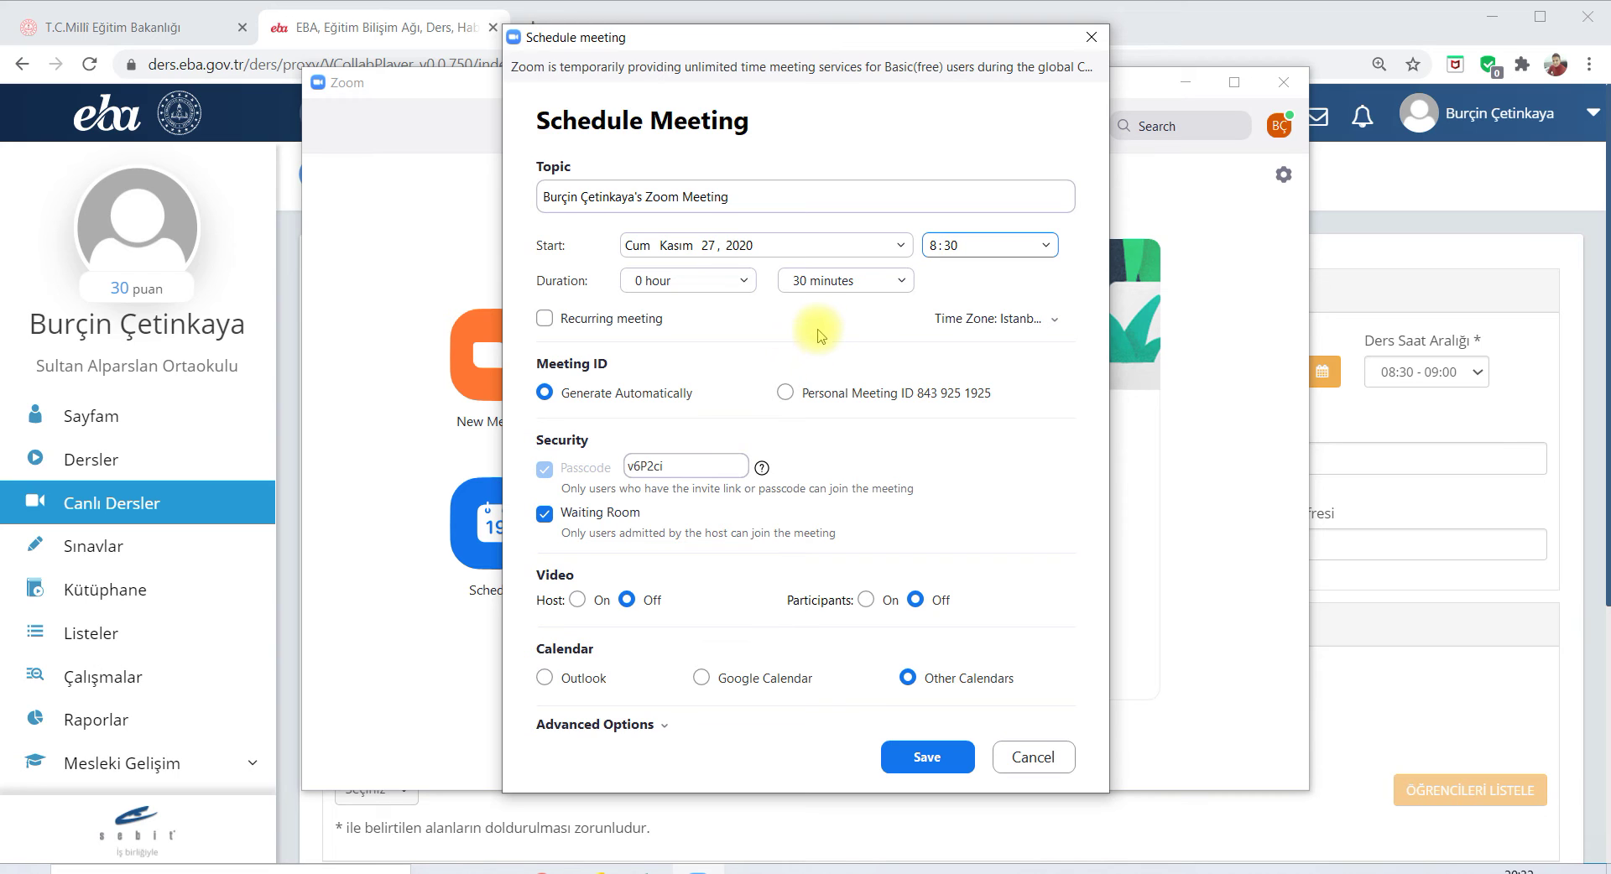
{"action": "left_click", "coordinate": [1039, 320]}
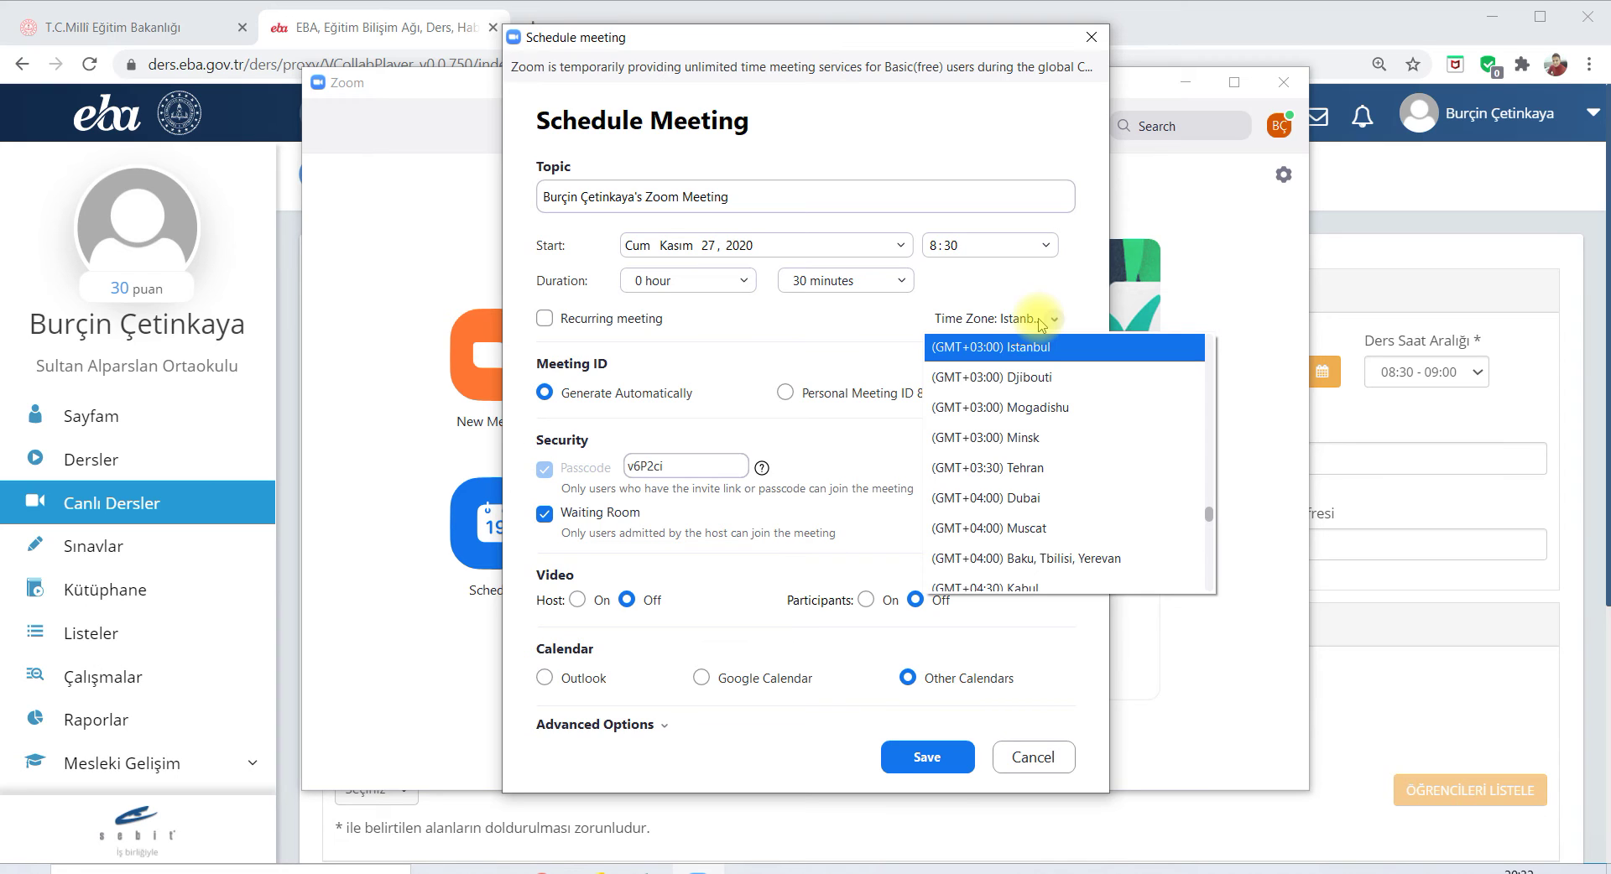
{"action": "left_click", "coordinate": [847, 329]}
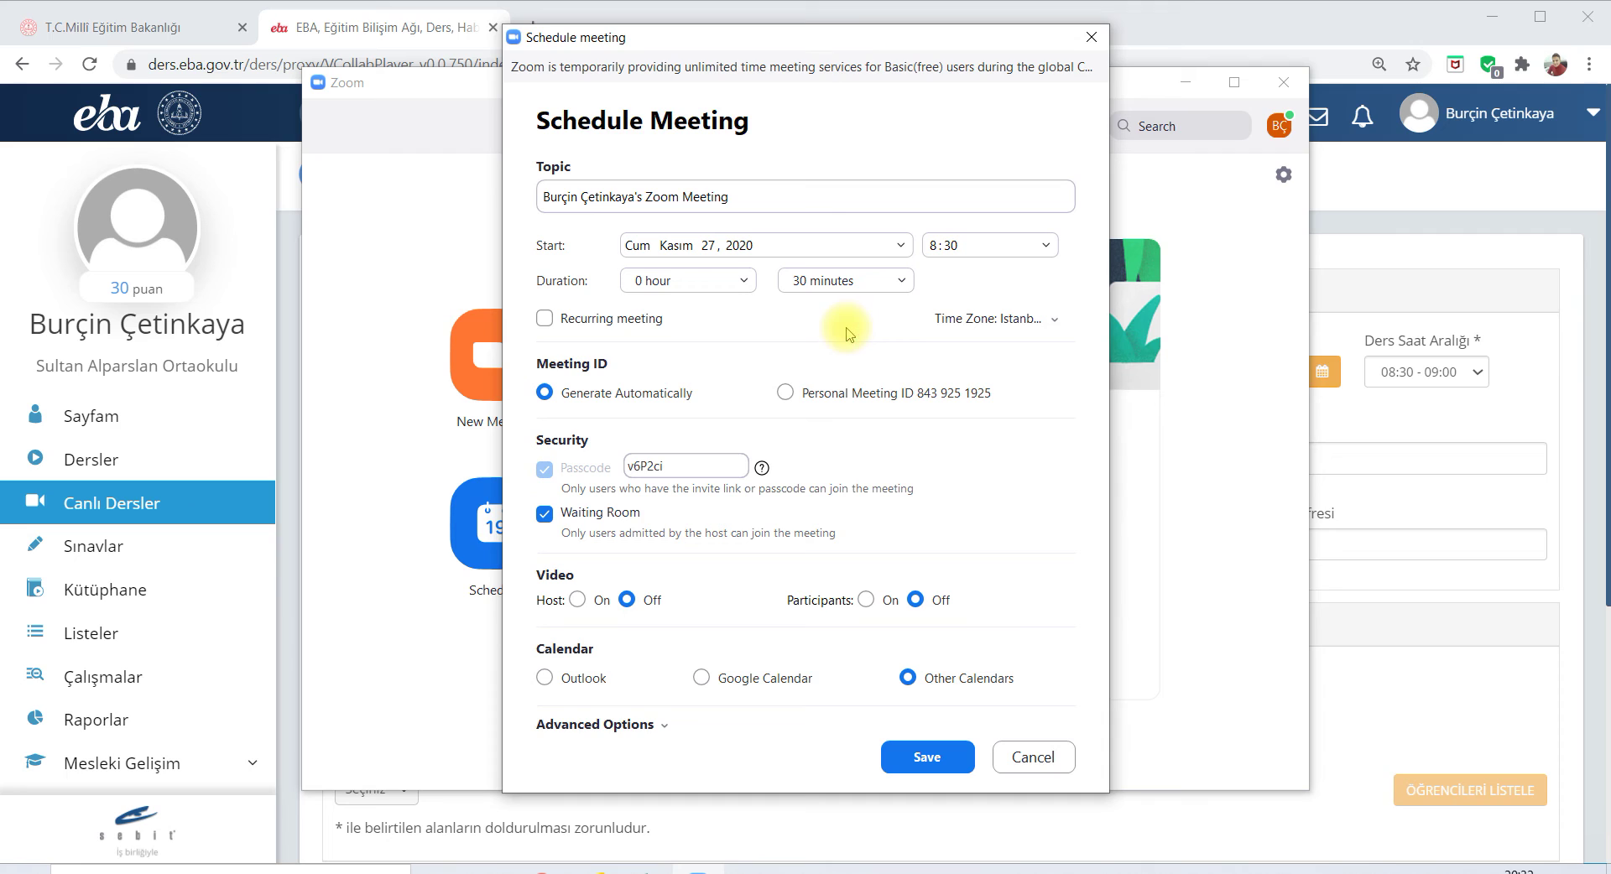
Step: Use the Personal Meeting ID for the meeting, toggling its Waiting Room option, and save the scheduled meeting
{"action": "left_click", "coordinate": [787, 394]}
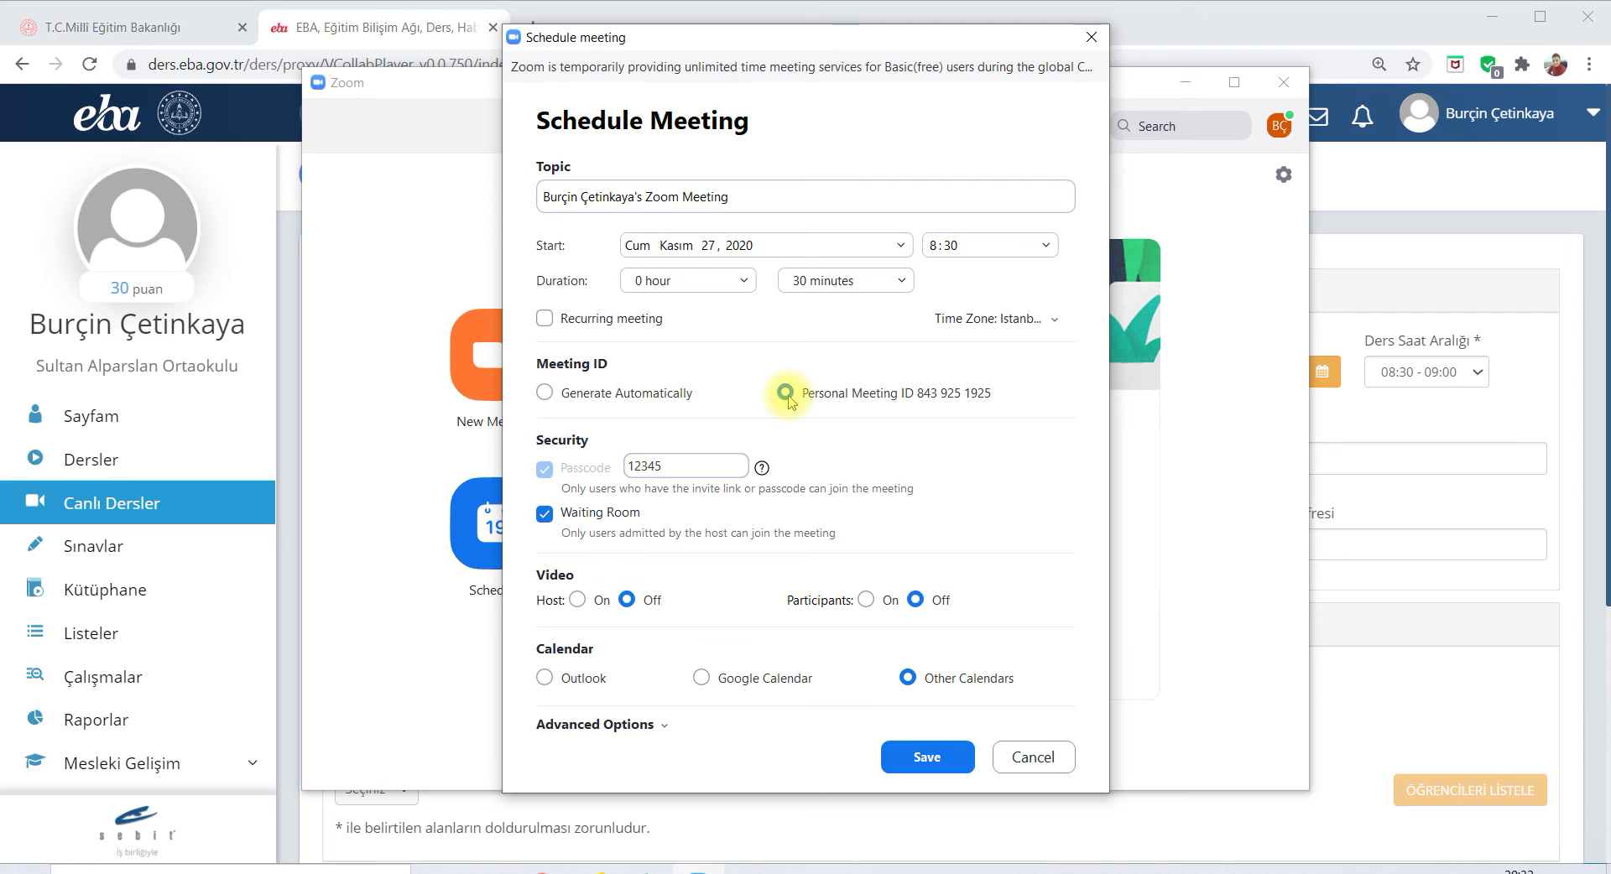
{"action": "double_click", "coordinate": [659, 469]}
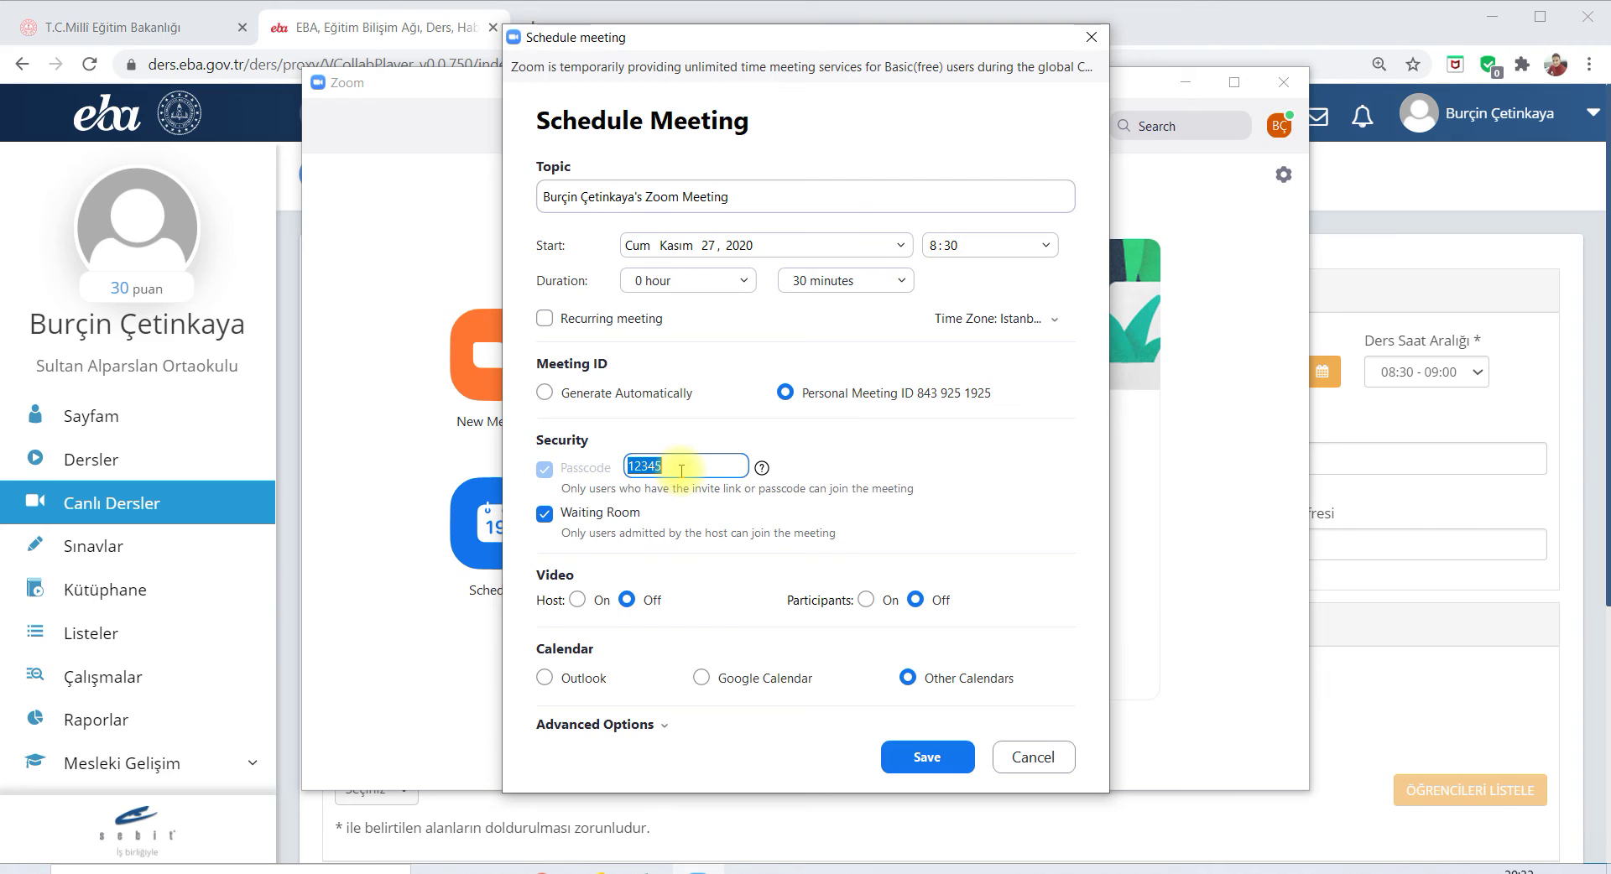
{"action": "left_click", "coordinate": [546, 514]}
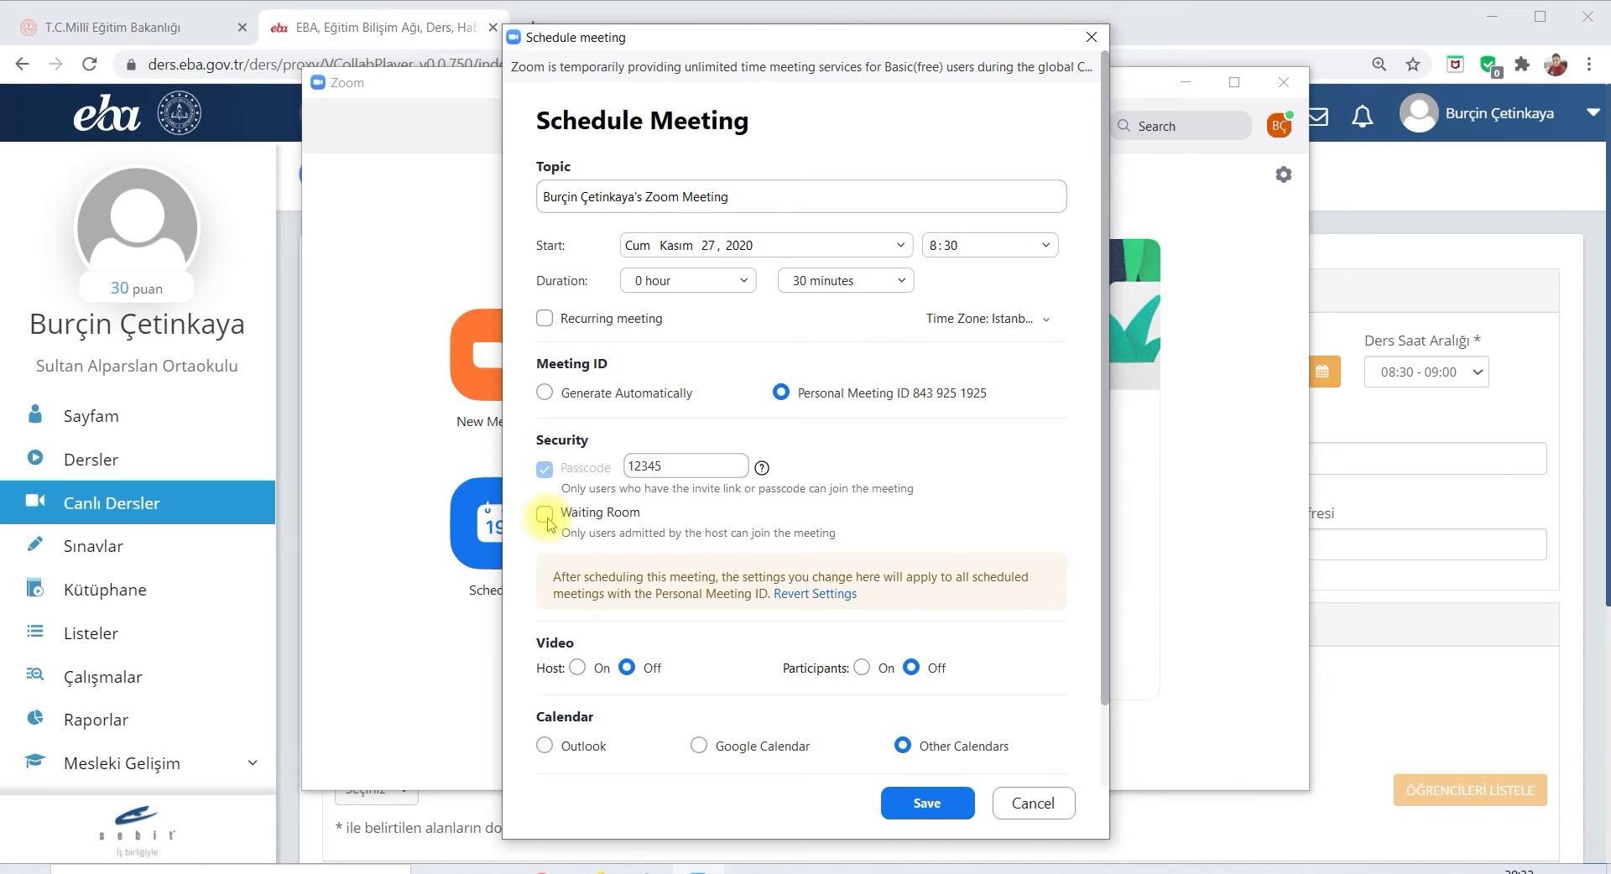
{"action": "left_click", "coordinate": [547, 523]}
{"action": "left_click", "coordinate": [944, 799]}
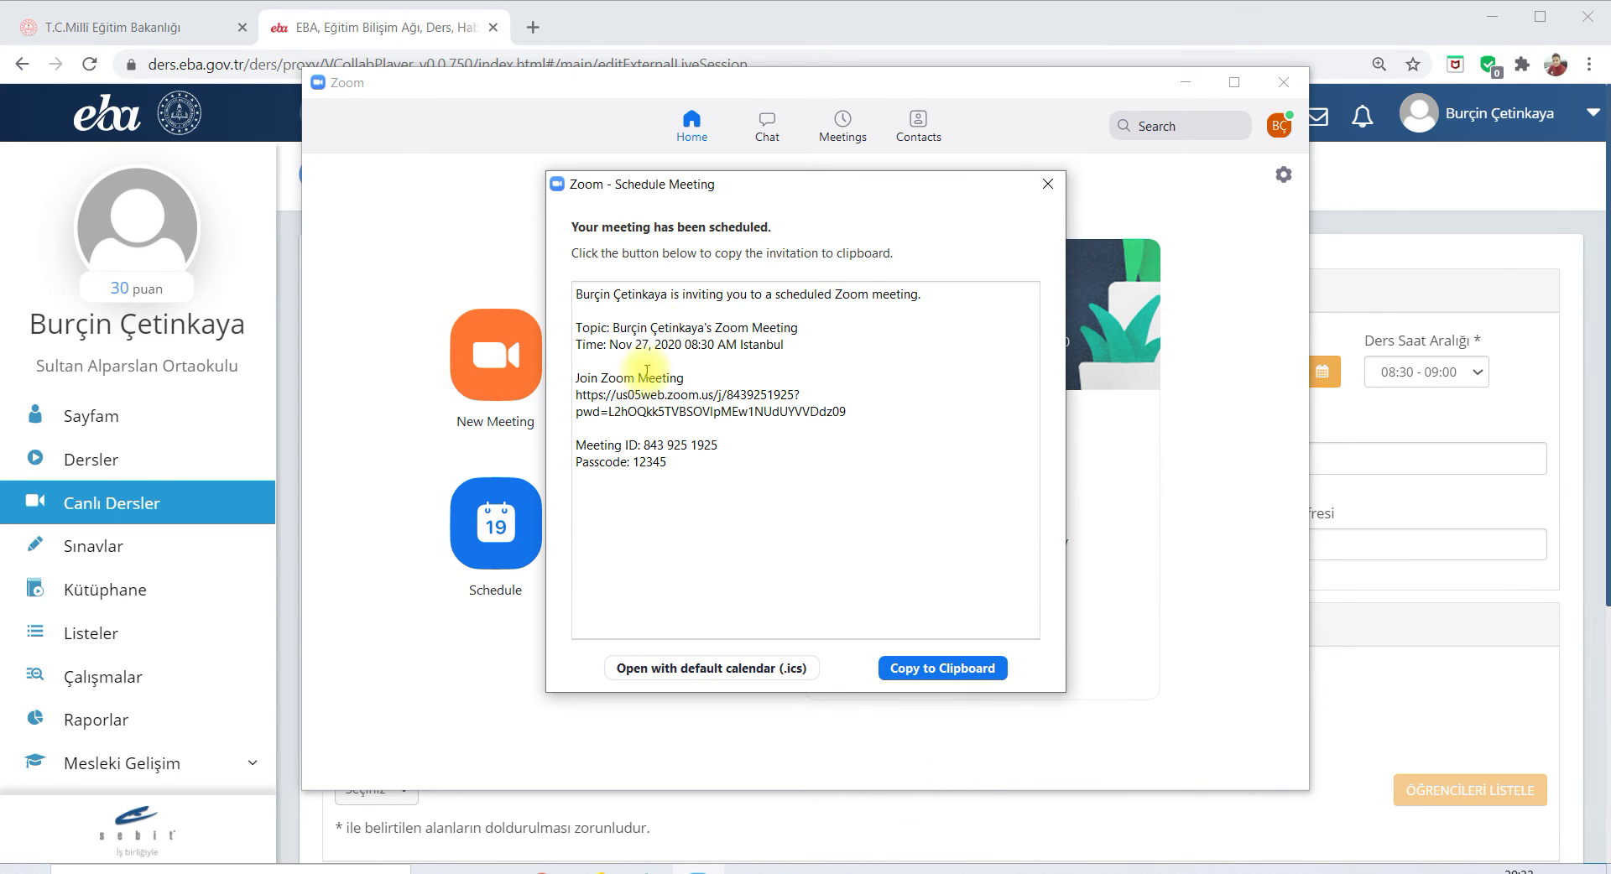
Step: Copy the meeting invitation, and select only the join link in its text for copying
{"action": "left_click", "coordinate": [932, 670]}
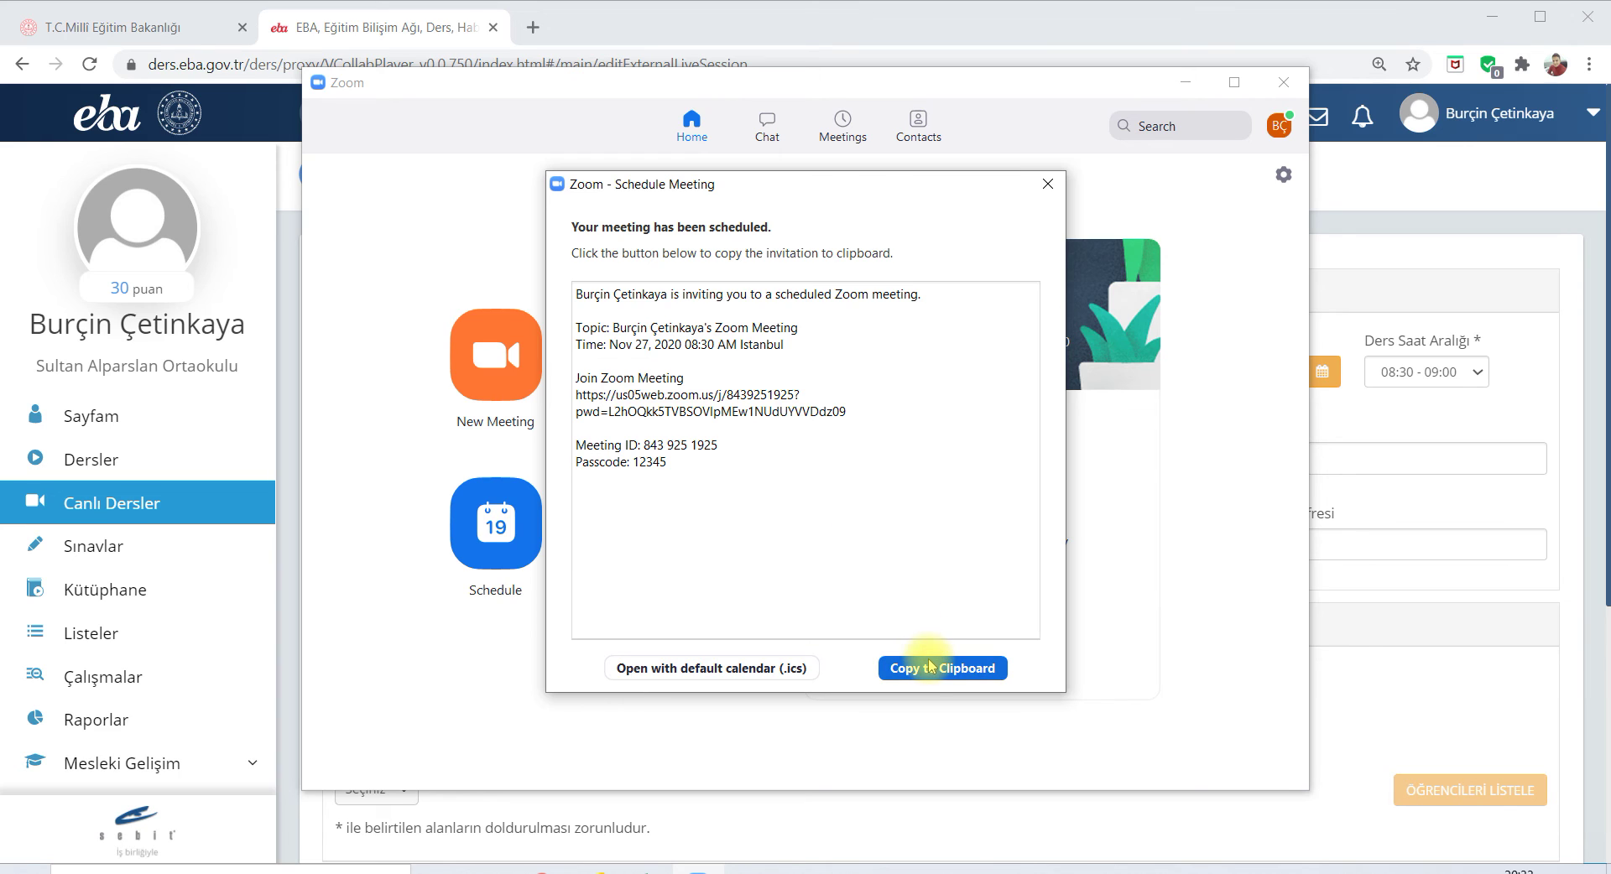
{"action": "left_click", "coordinate": [931, 671]}
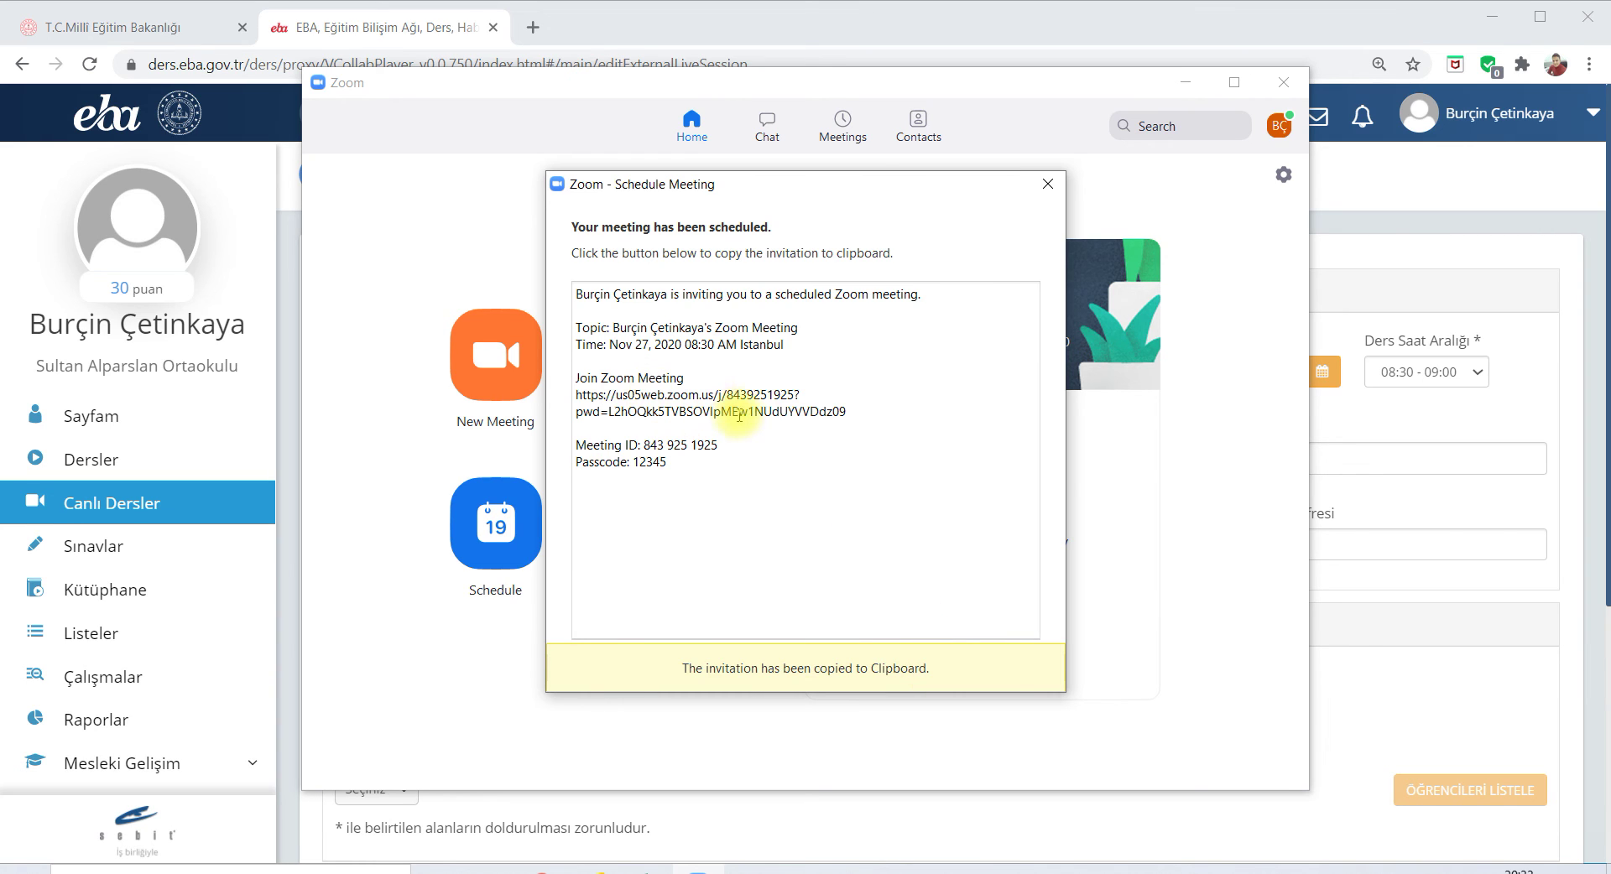
{"action": "left_click_drag", "start_coordinate": [849, 412], "coordinate": [575, 394]}
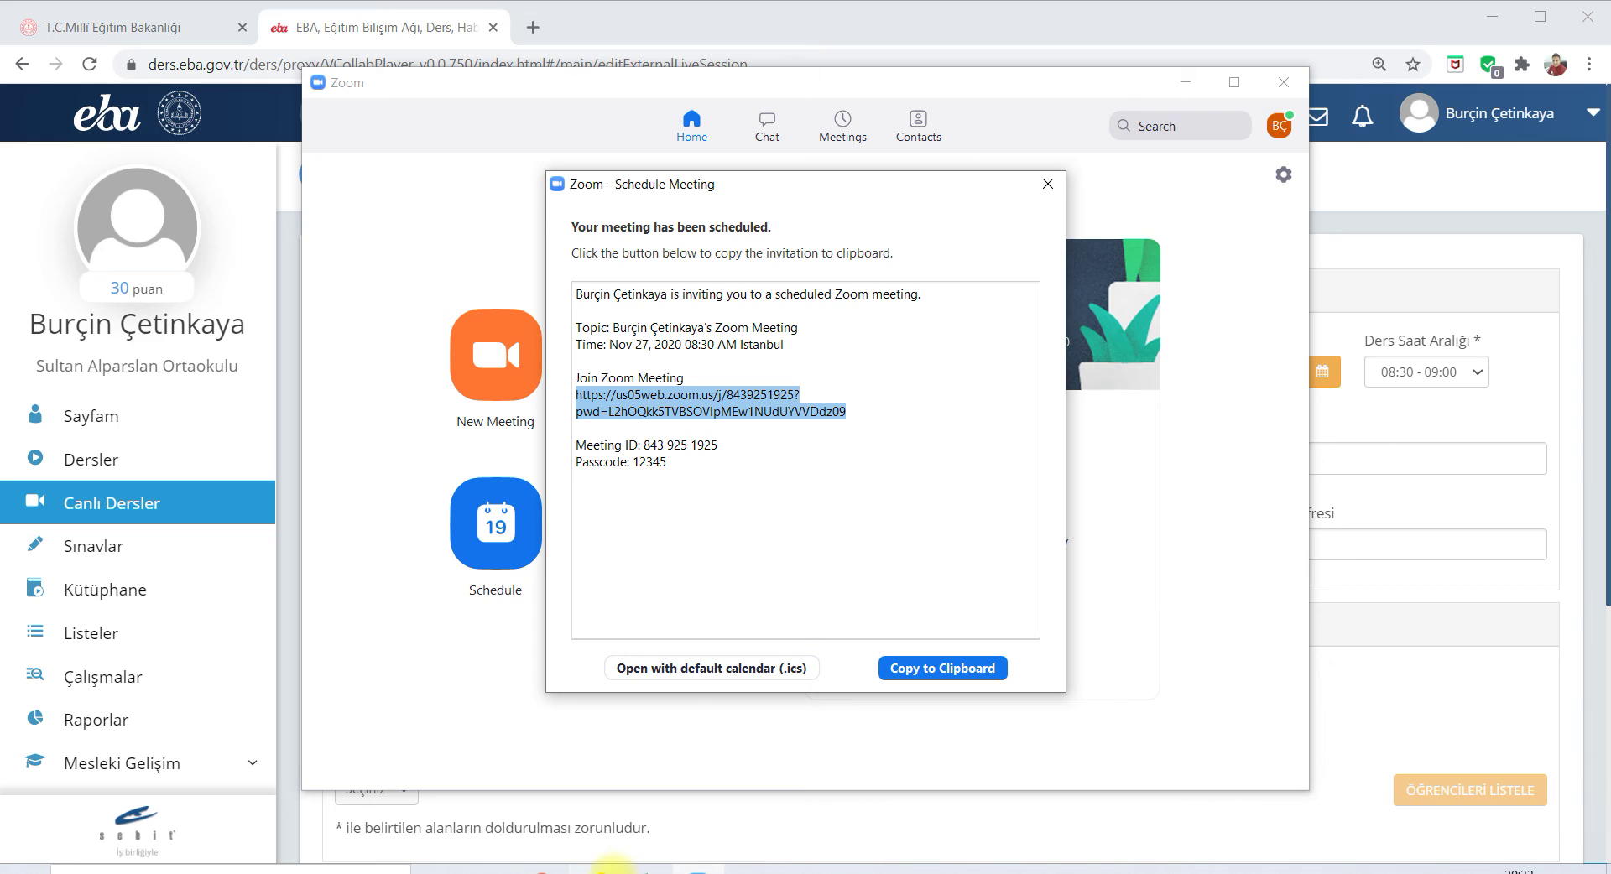
Step: Switch back to the EBA page in the browser, paste the join link into Ders Linki and enter the meeting passcode in Ders Şifresi
{"action": "left_click", "coordinate": [544, 869]}
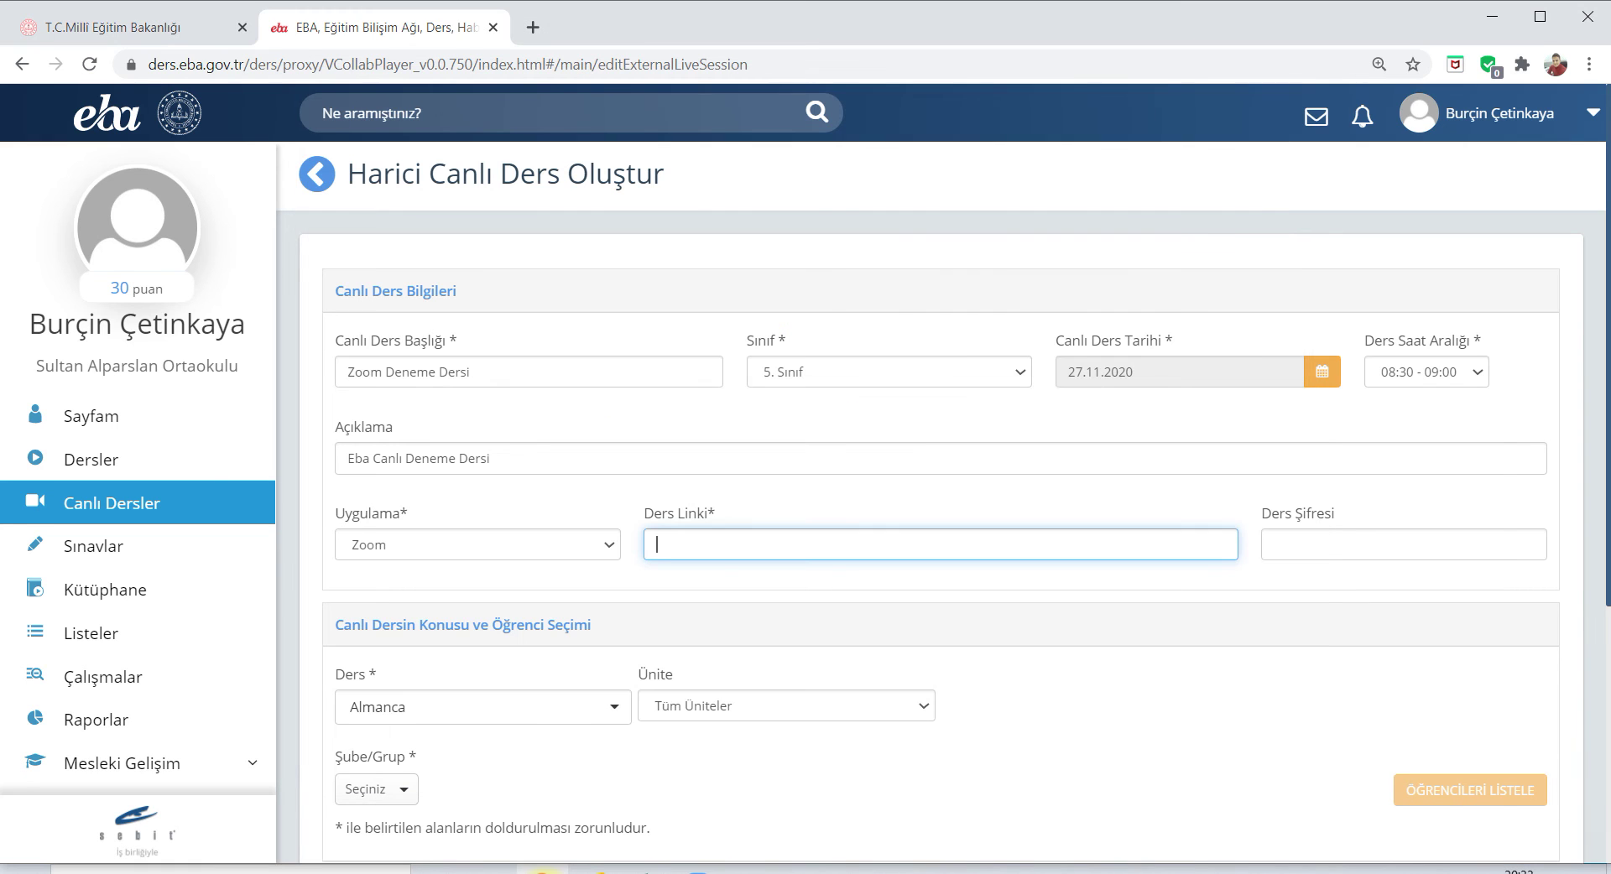
{"action": "left_click", "coordinate": [792, 556]}
{"action": "key", "text": "ctrl+v"}
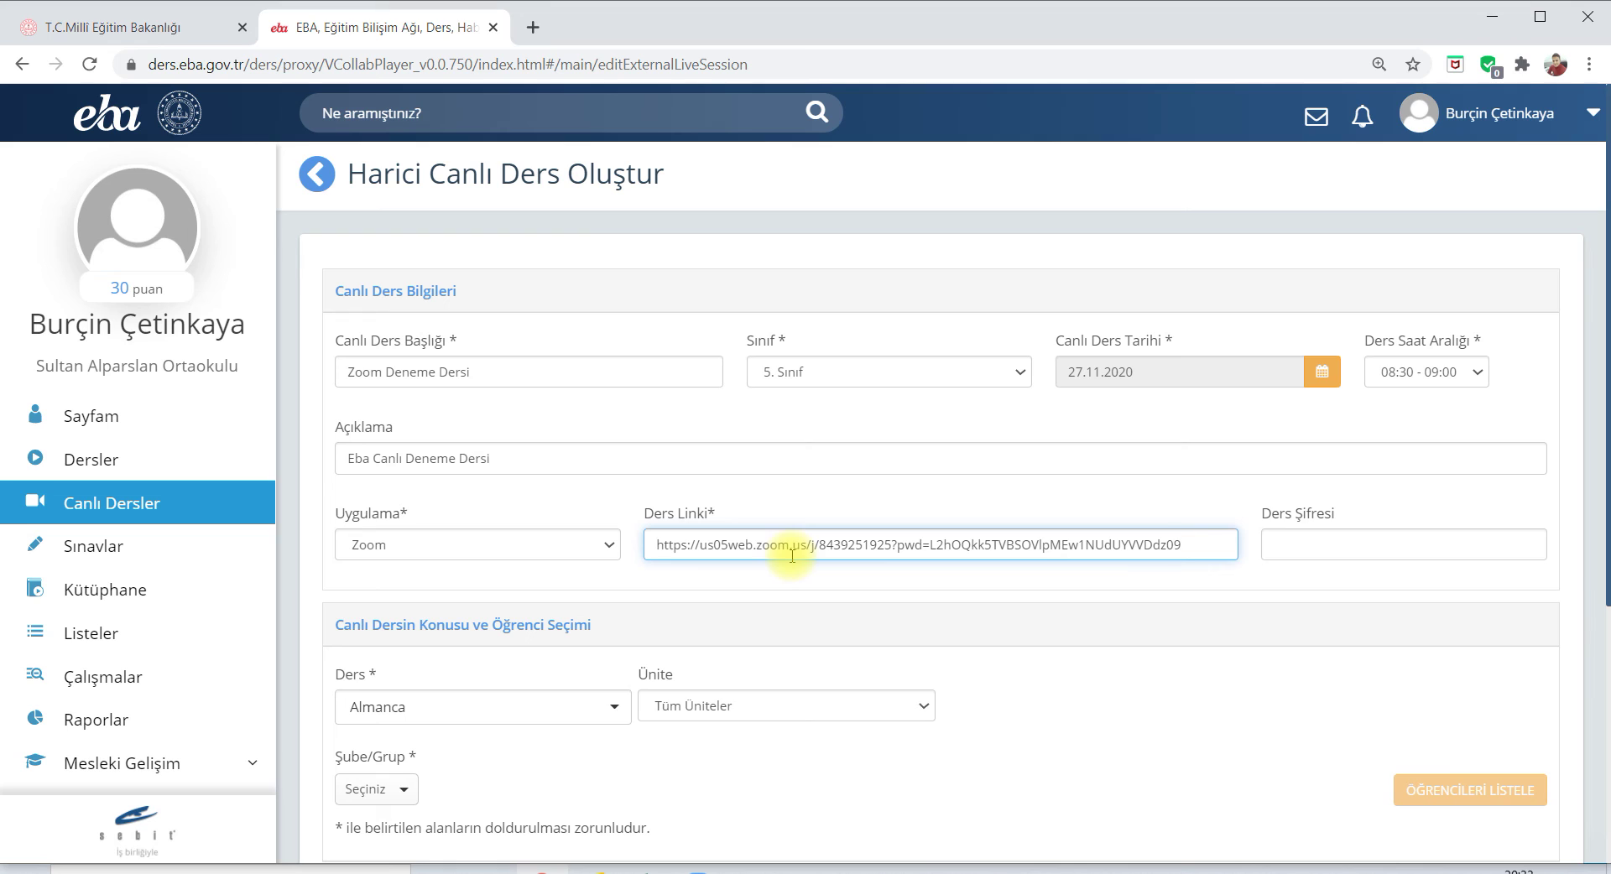
{"action": "left_click", "coordinate": [1403, 551]}
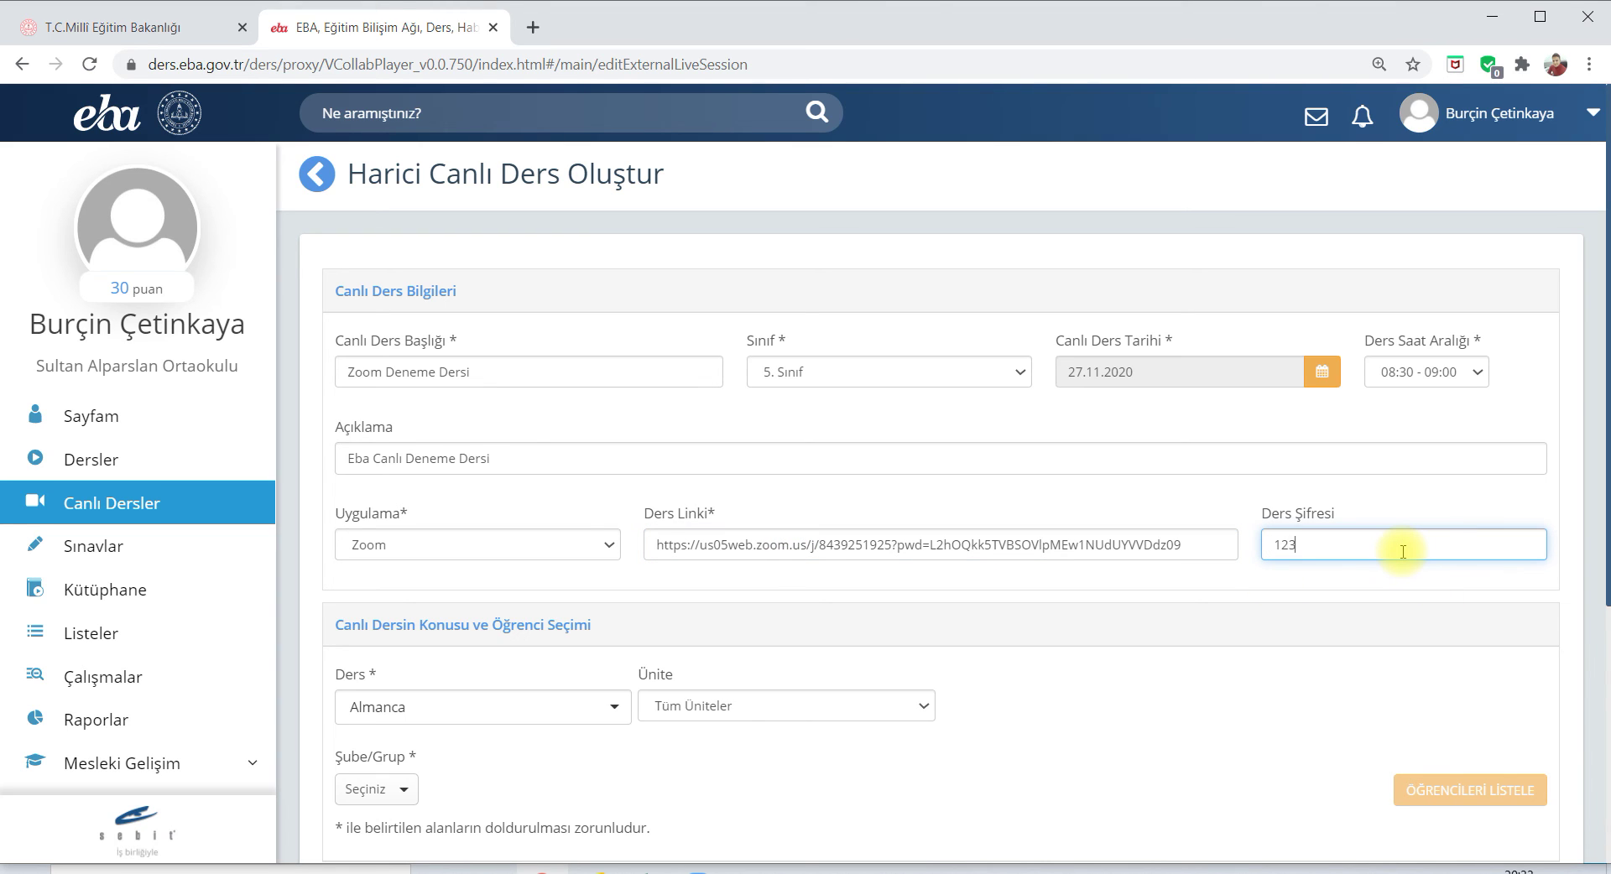
{"action": "left_click", "coordinate": [821, 671]}
Step: Set the lesson's subject to Bilim Uygulamaları, its unit to Bilimsel Bilgiye Ulaşma and its topic to Tüm Konular
{"action": "scroll", "coordinate": [821, 678], "scroll_direction": "down", "scroll_amount": 2}
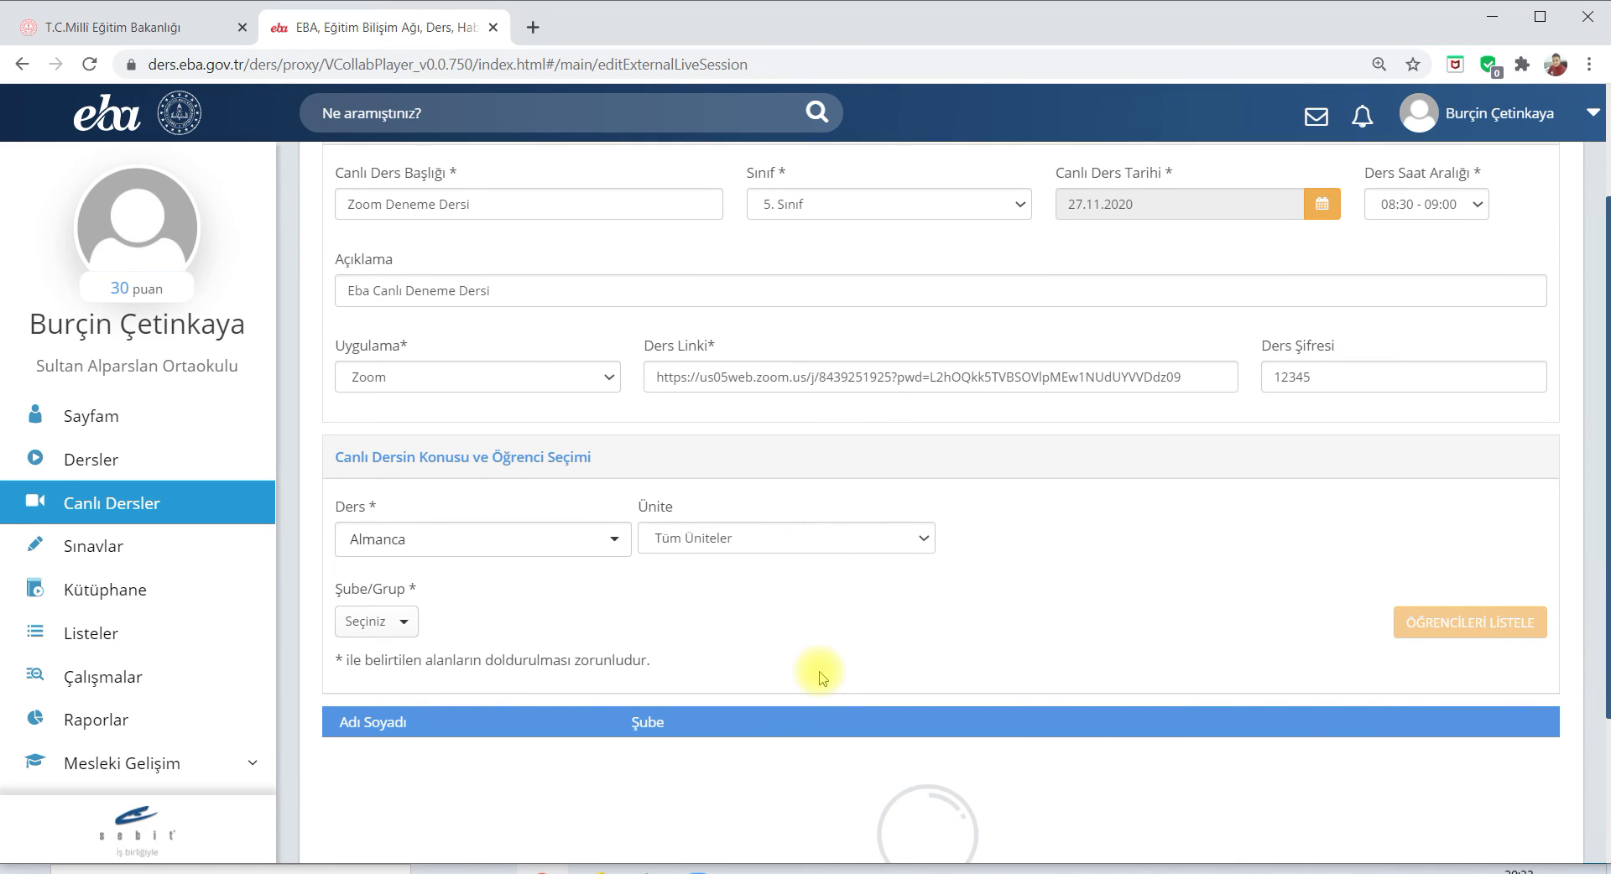
{"action": "left_click", "coordinate": [615, 538]}
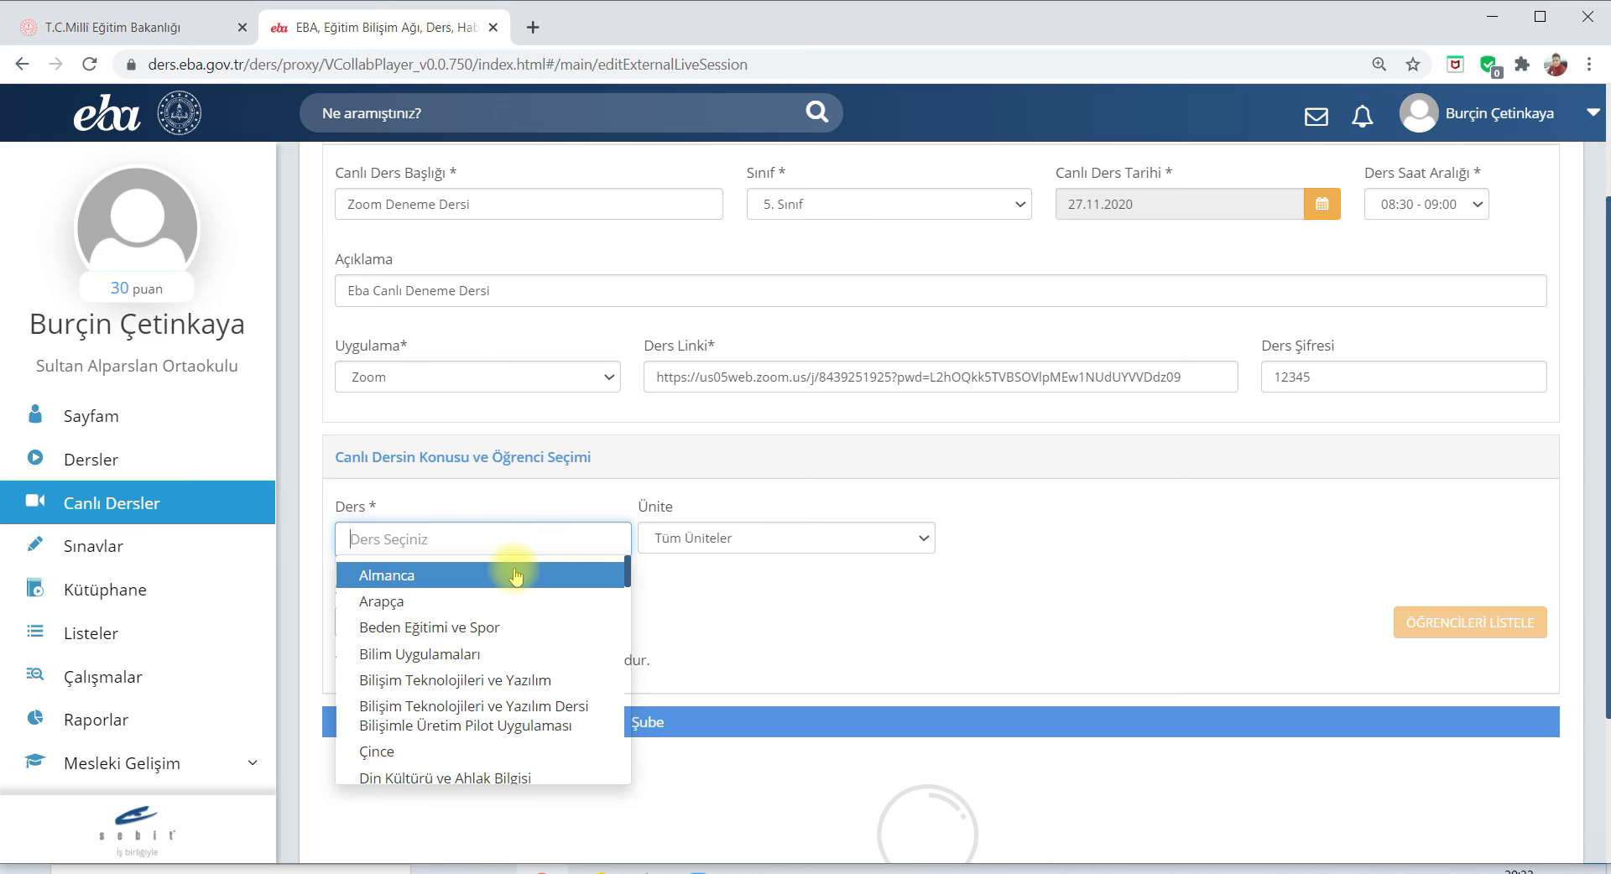
{"action": "left_click", "coordinate": [462, 655]}
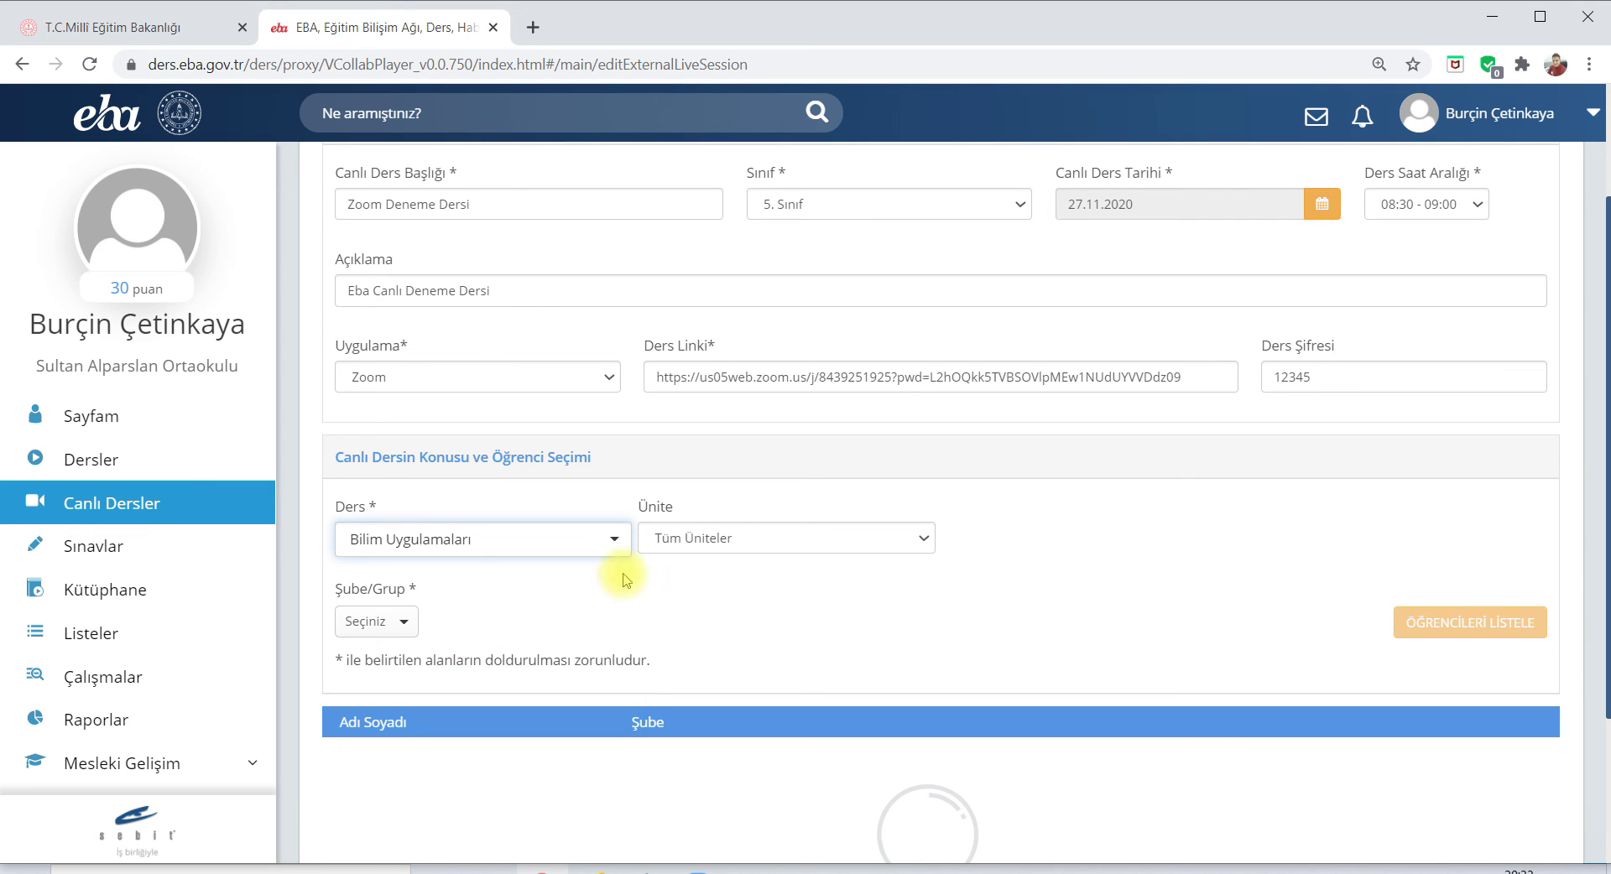
{"action": "left_click", "coordinate": [691, 541]}
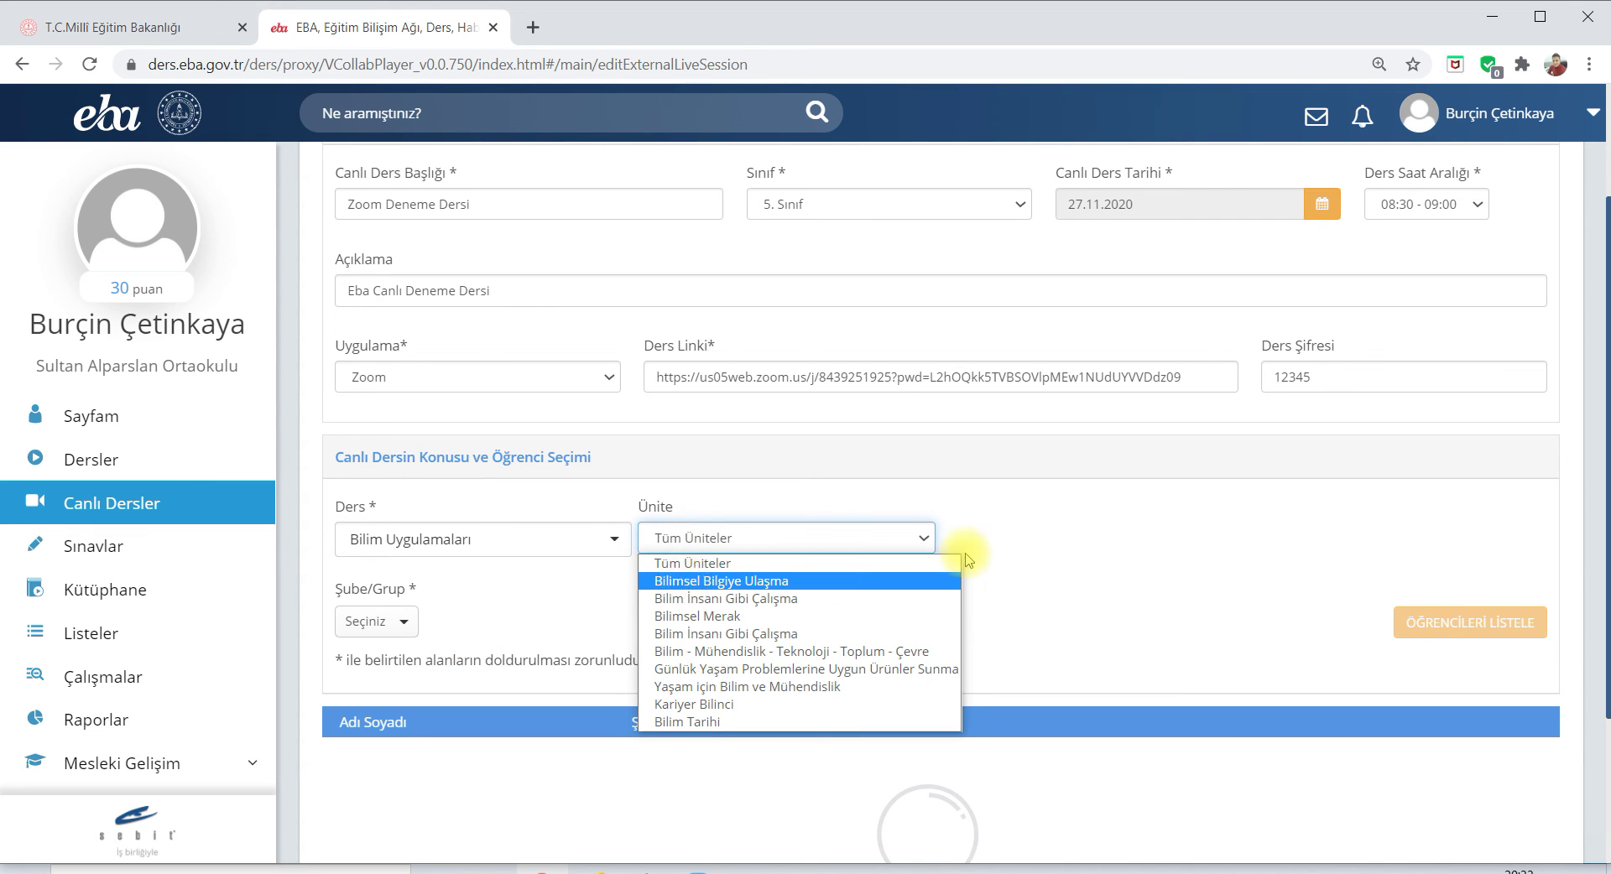
{"action": "key", "text": "Return"}
{"action": "left_click", "coordinate": [995, 541]}
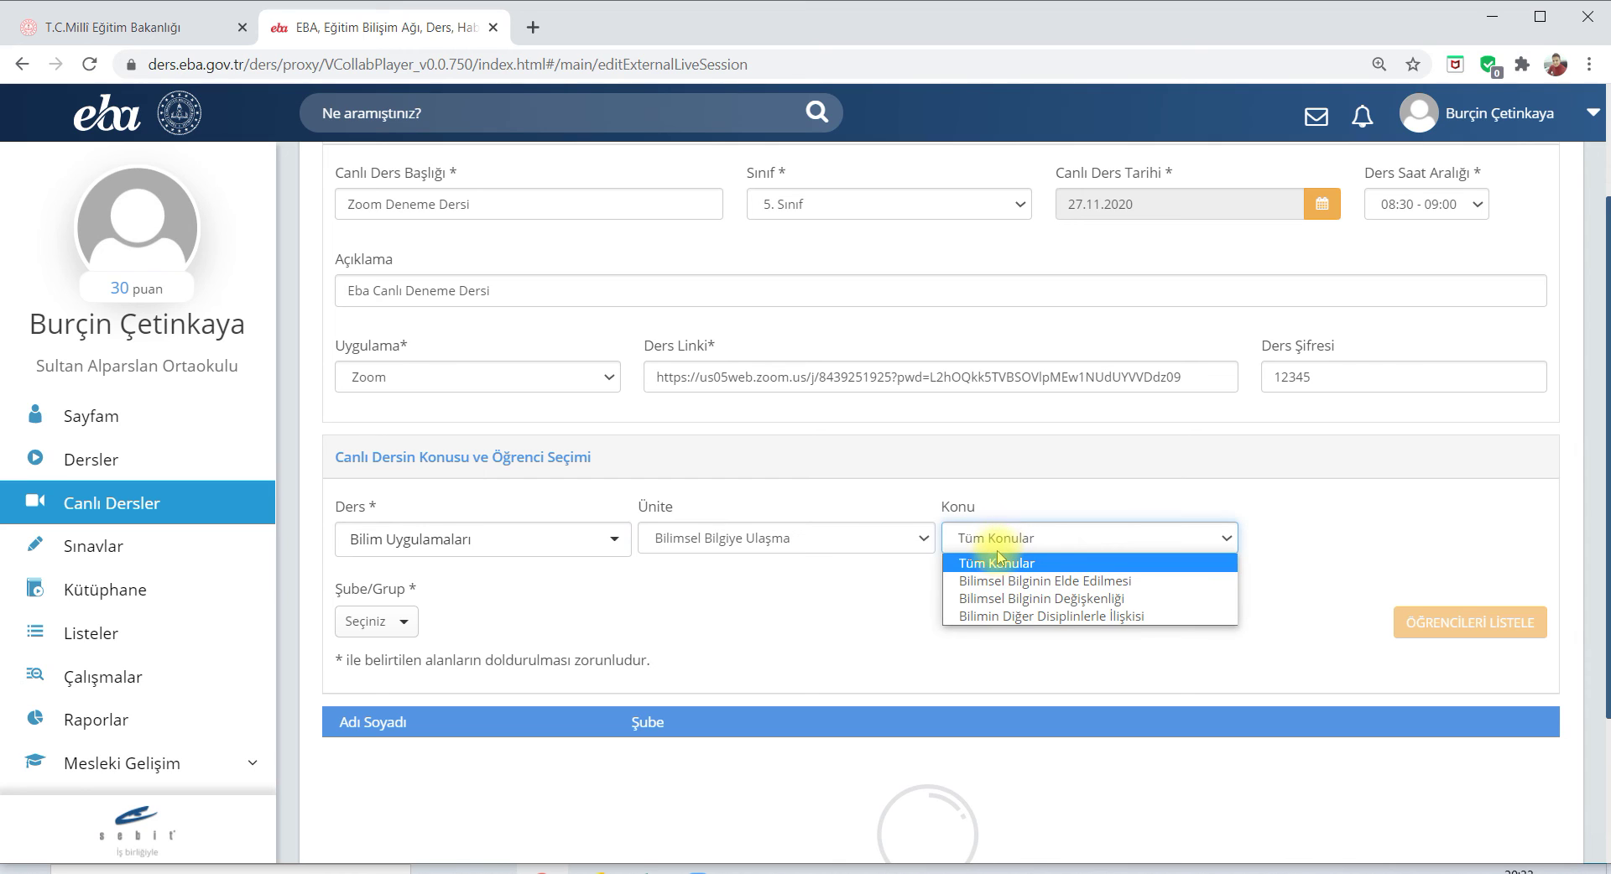
{"action": "left_click", "coordinate": [997, 560]}
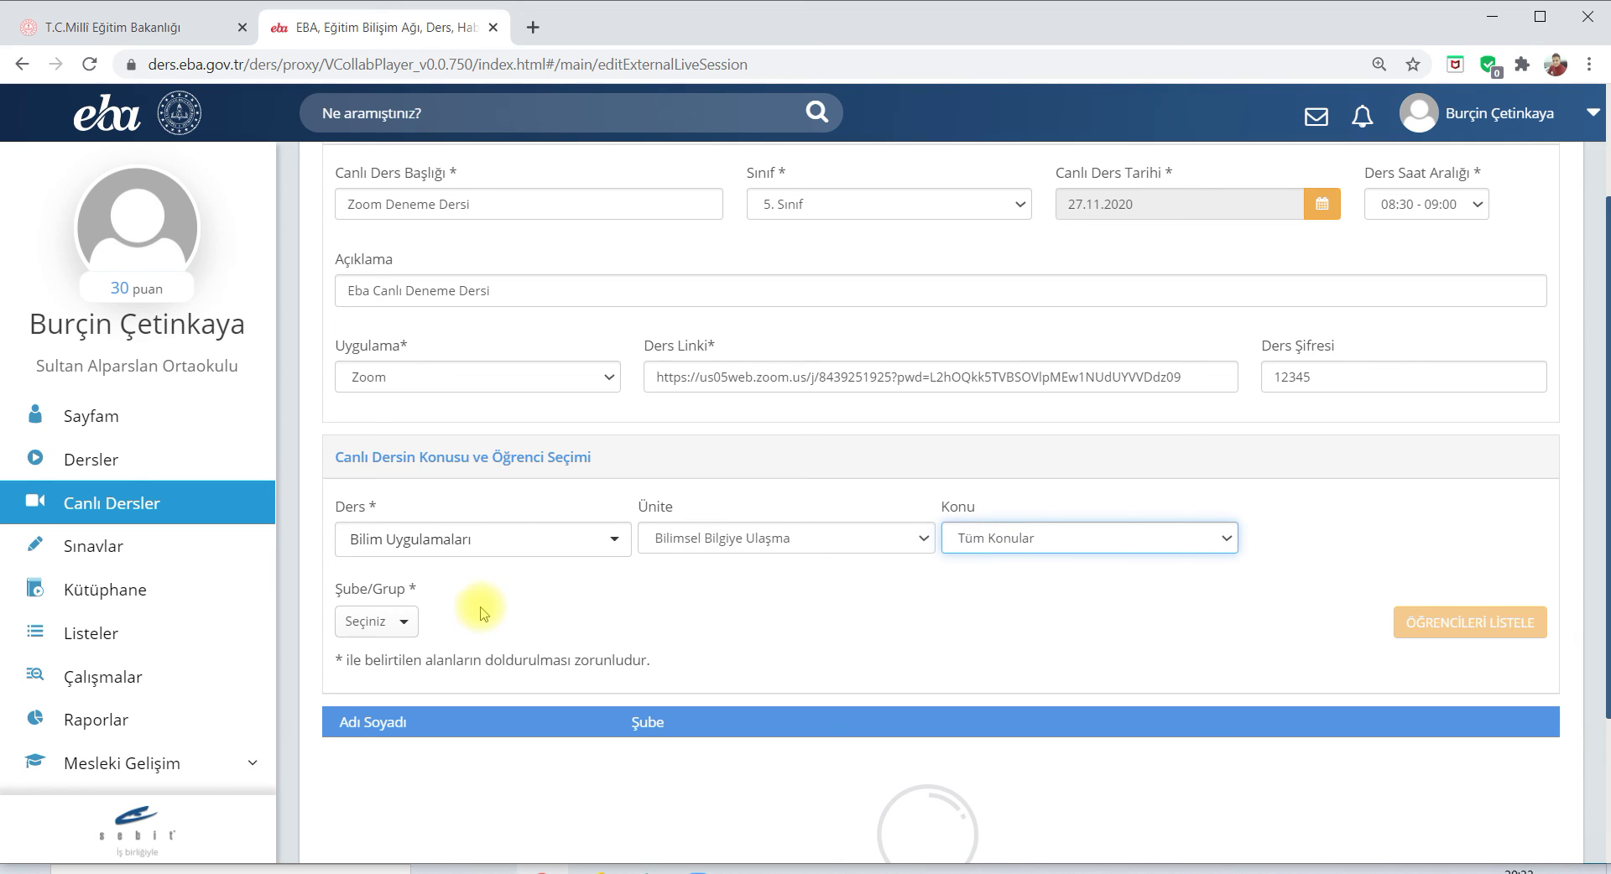
Step: Choose 5. Sınıf / A Şubesi as the class group and list its students as participants
{"action": "left_click", "coordinate": [408, 636]}
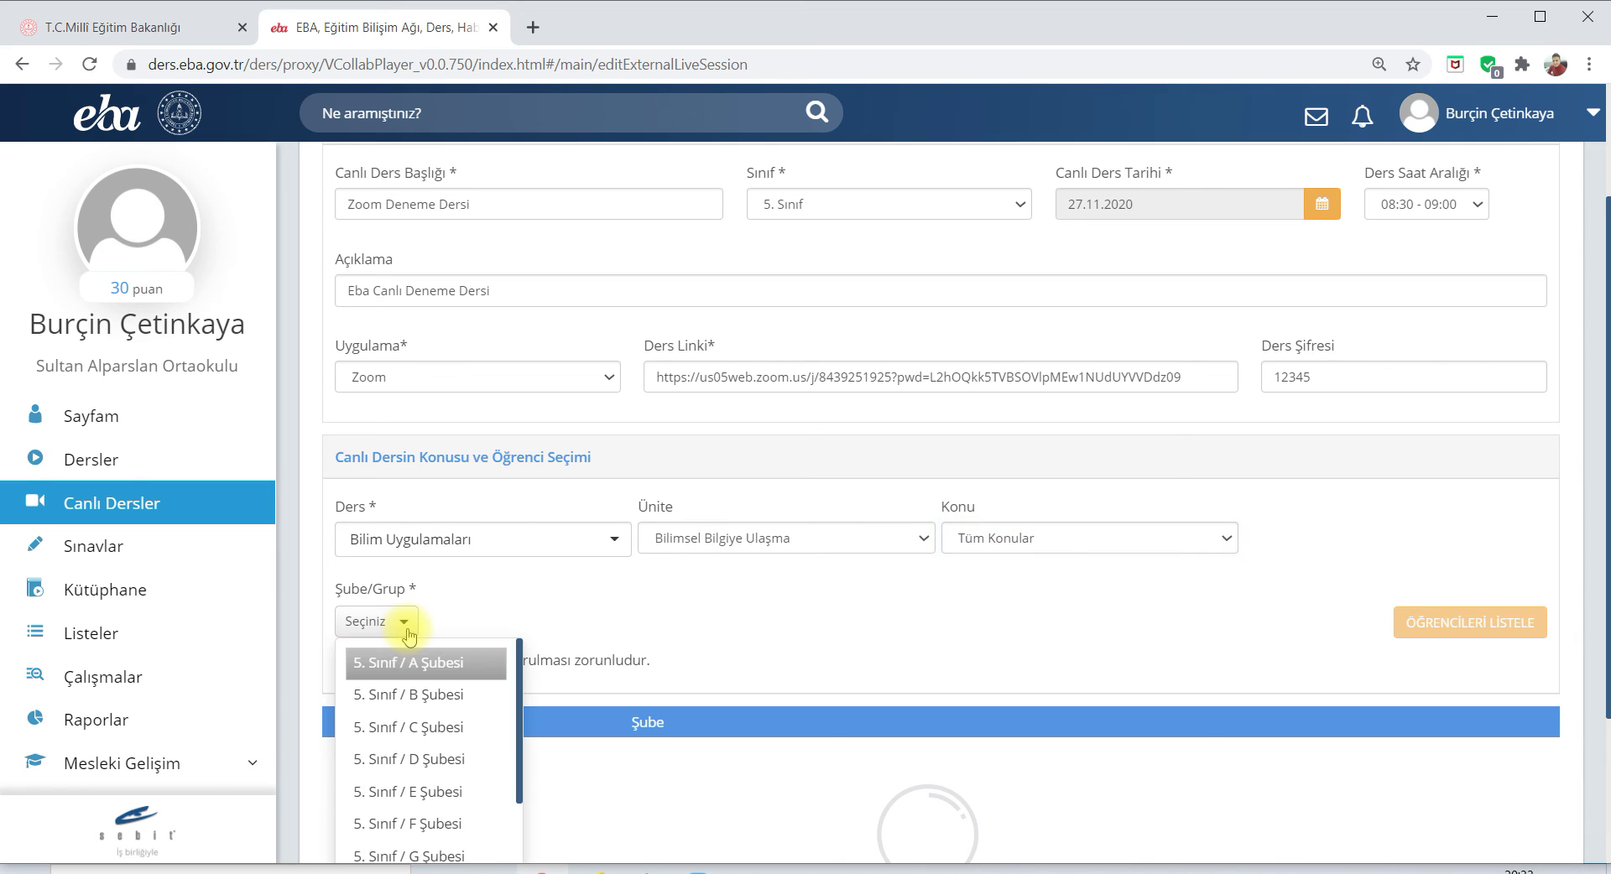
{"action": "left_click", "coordinate": [420, 670]}
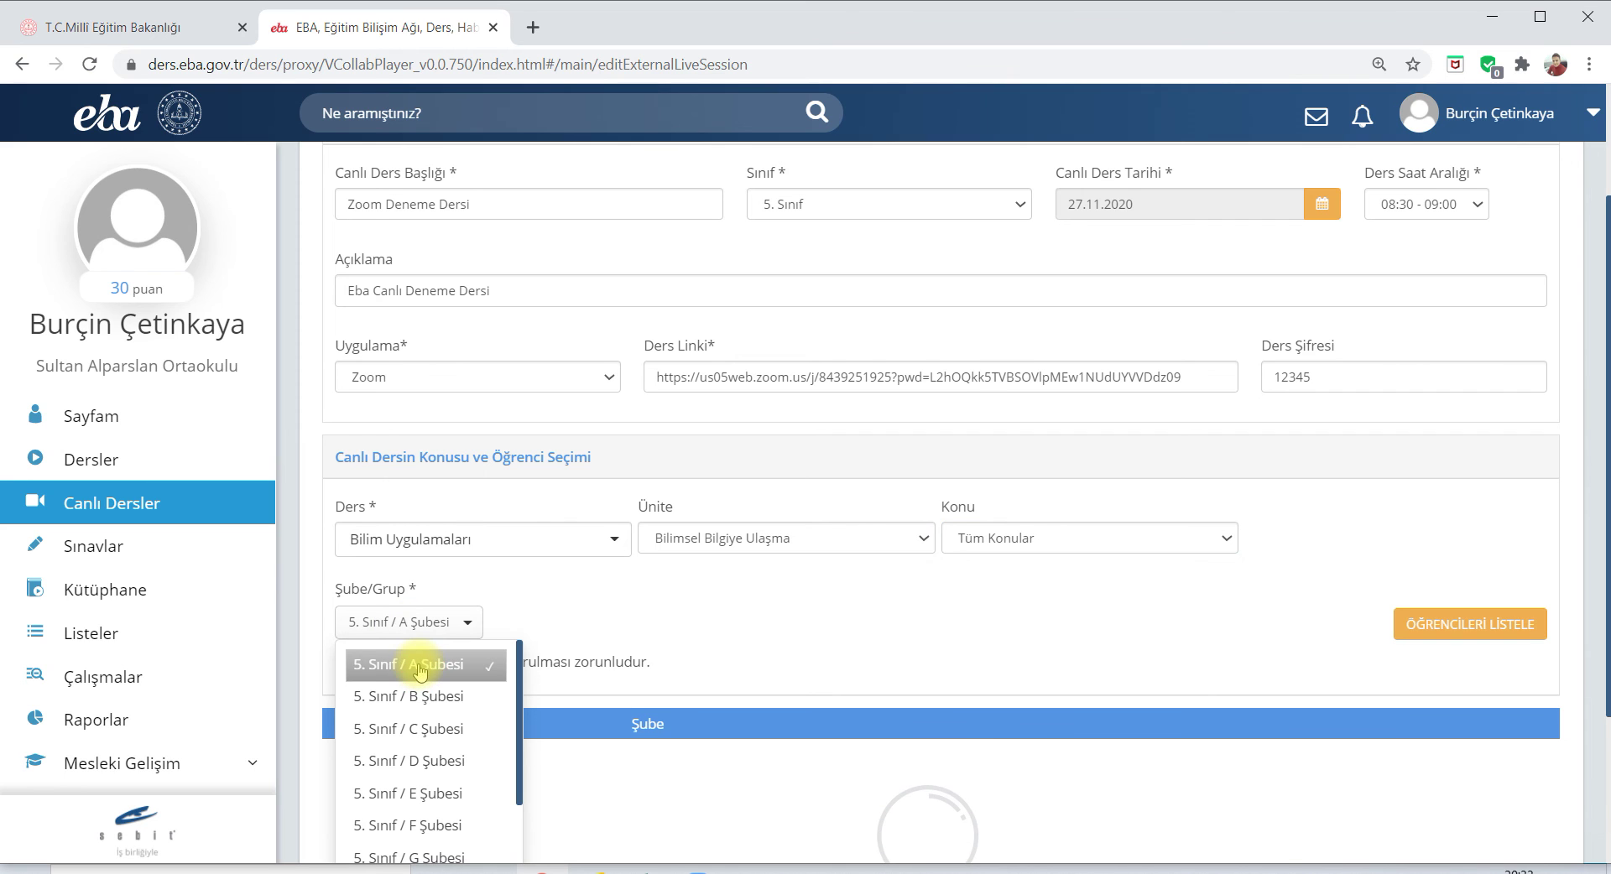
{"action": "left_click", "coordinate": [842, 630]}
{"action": "left_click", "coordinate": [1425, 626]}
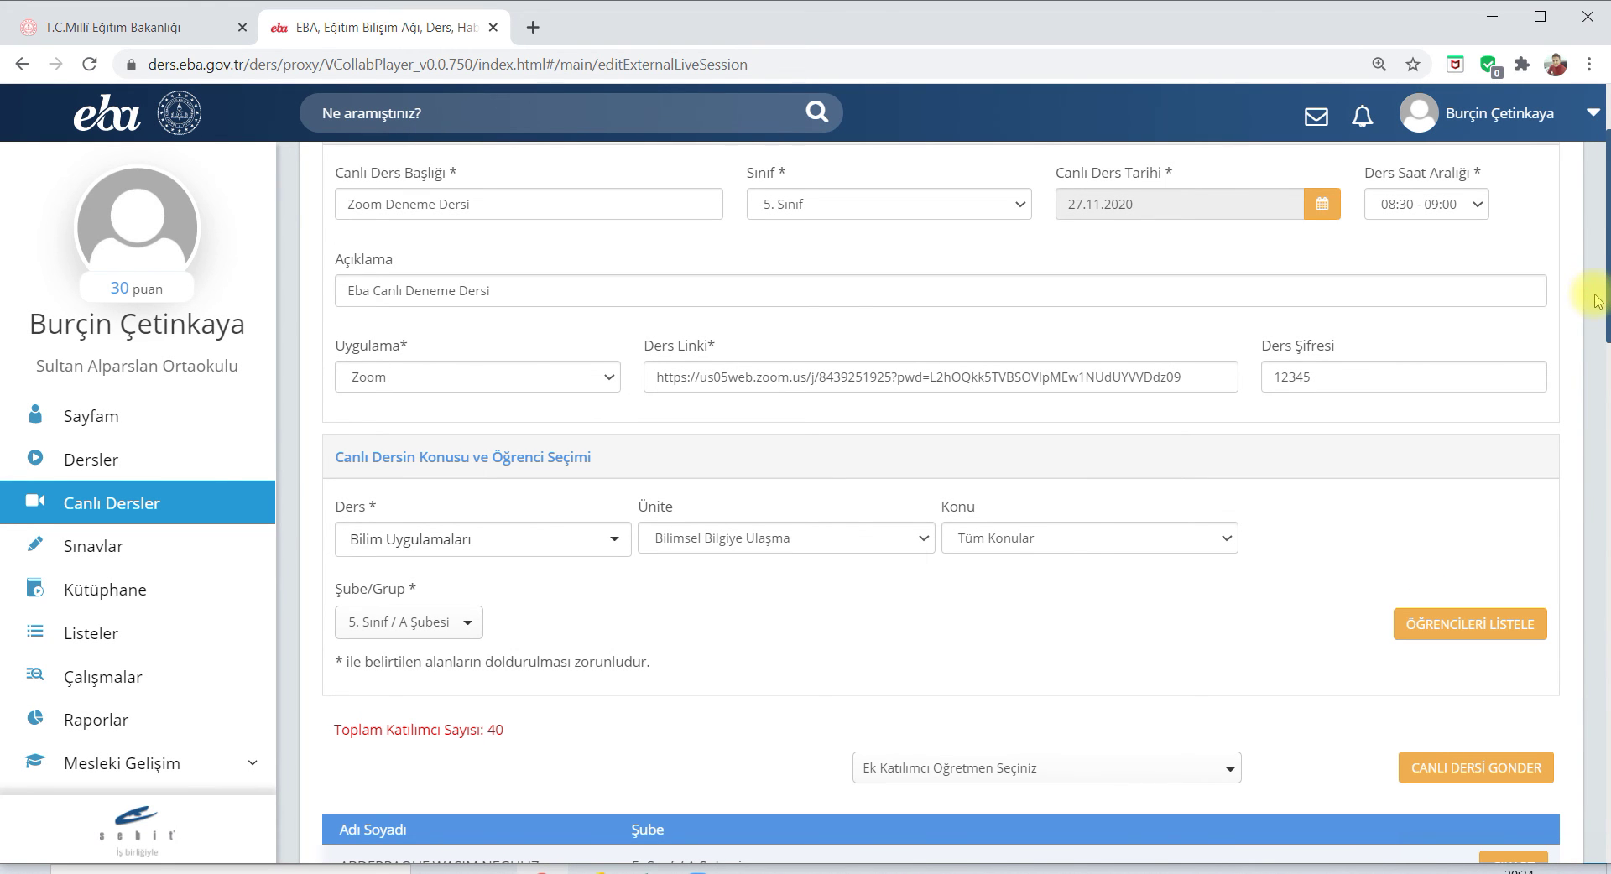
Step: Look over the participant list and the additional teacher choices without adding anyone, and review the lesson details
{"action": "triple_click", "coordinate": [1592, 337]}
{"action": "left_click", "coordinate": [1431, 521]}
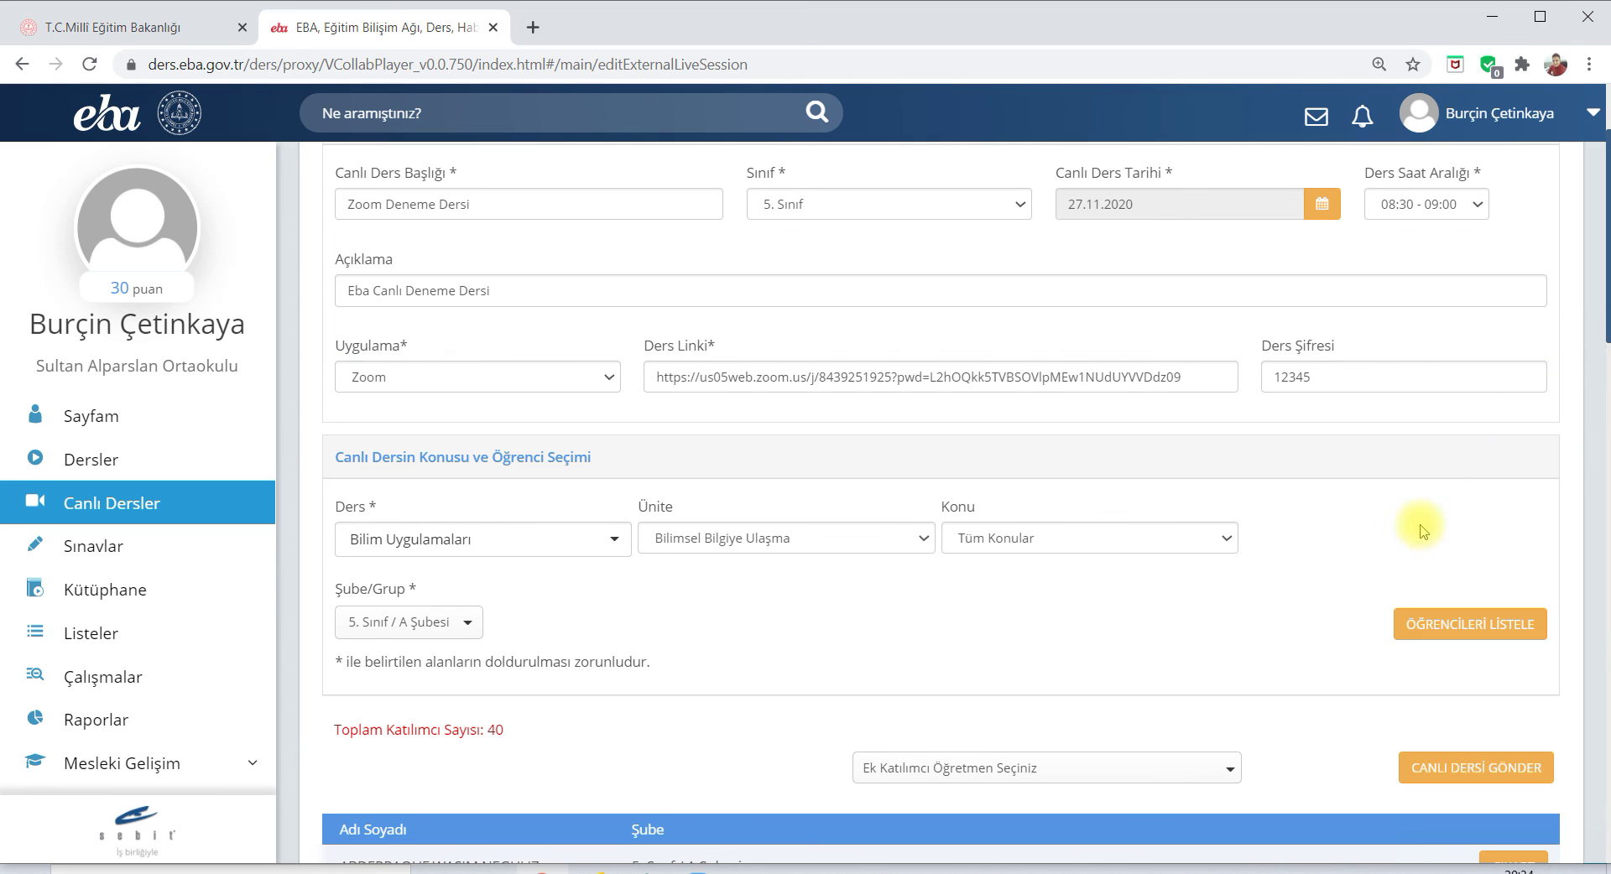
{"action": "scroll", "coordinate": [1603, 340], "scroll_direction": "down", "scroll_amount": 1}
{"action": "scroll", "coordinate": [1601, 340], "scroll_direction": "down", "scroll_amount": 1}
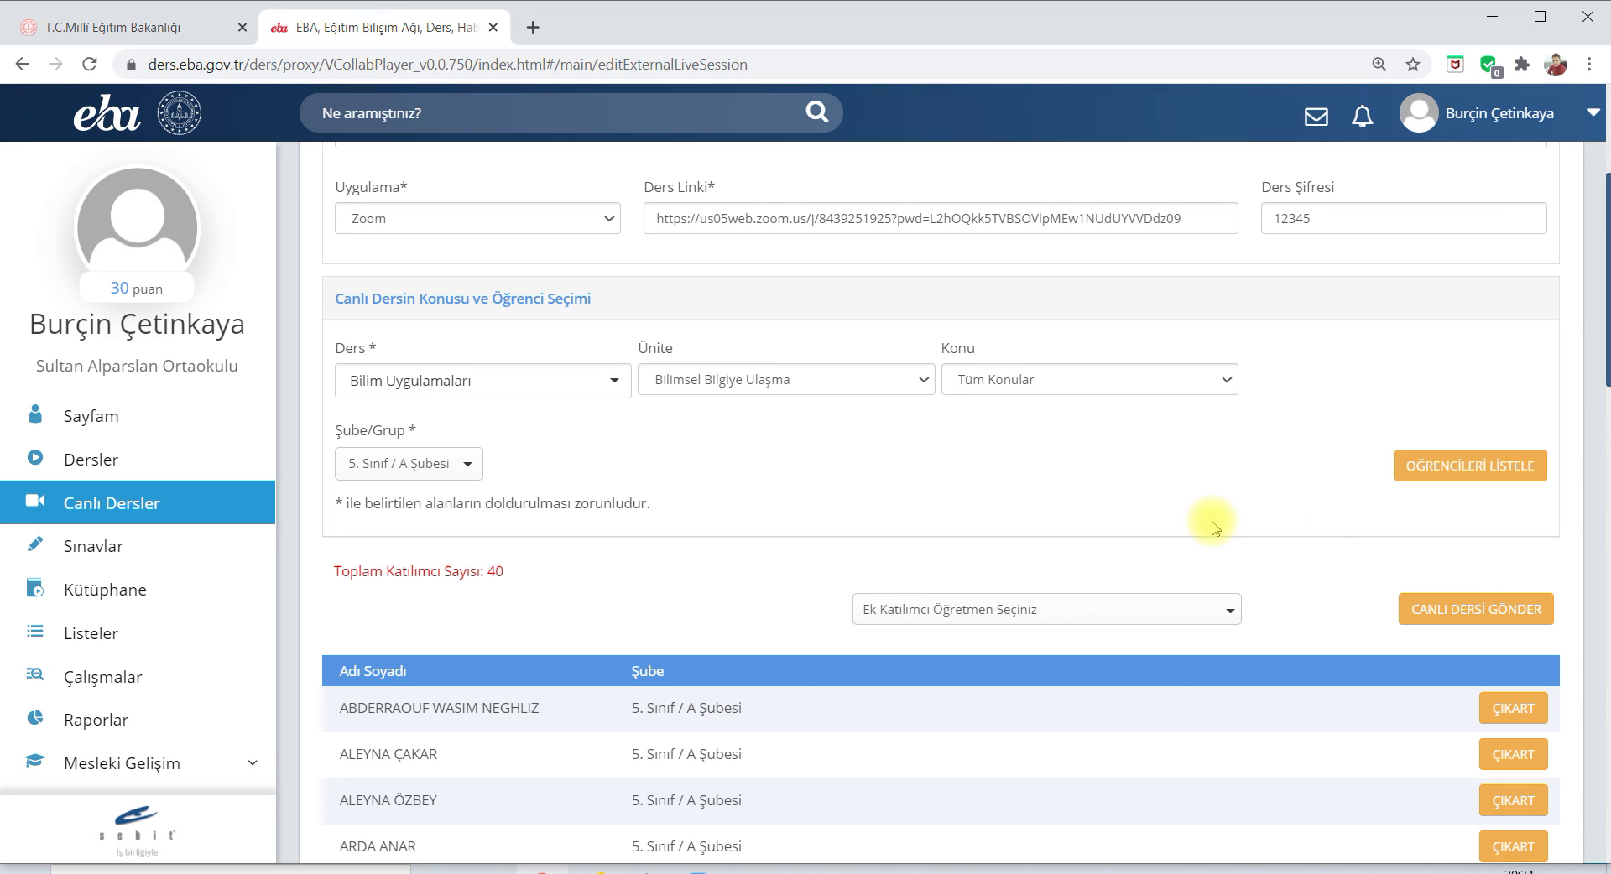
{"action": "left_click", "coordinate": [1208, 619]}
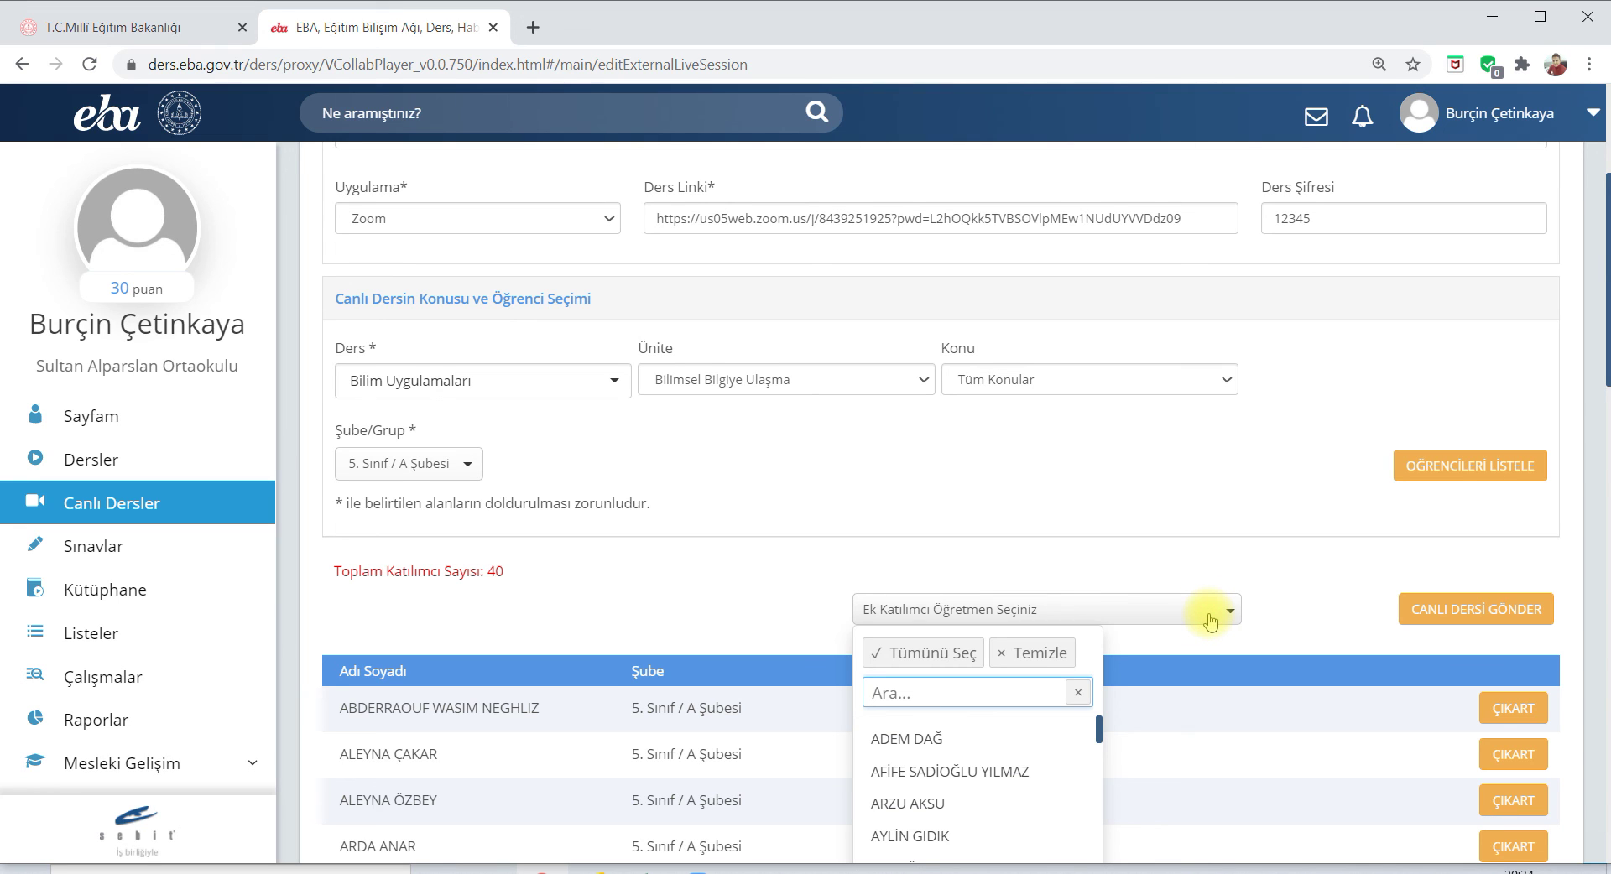
{"action": "left_click", "coordinate": [1010, 516]}
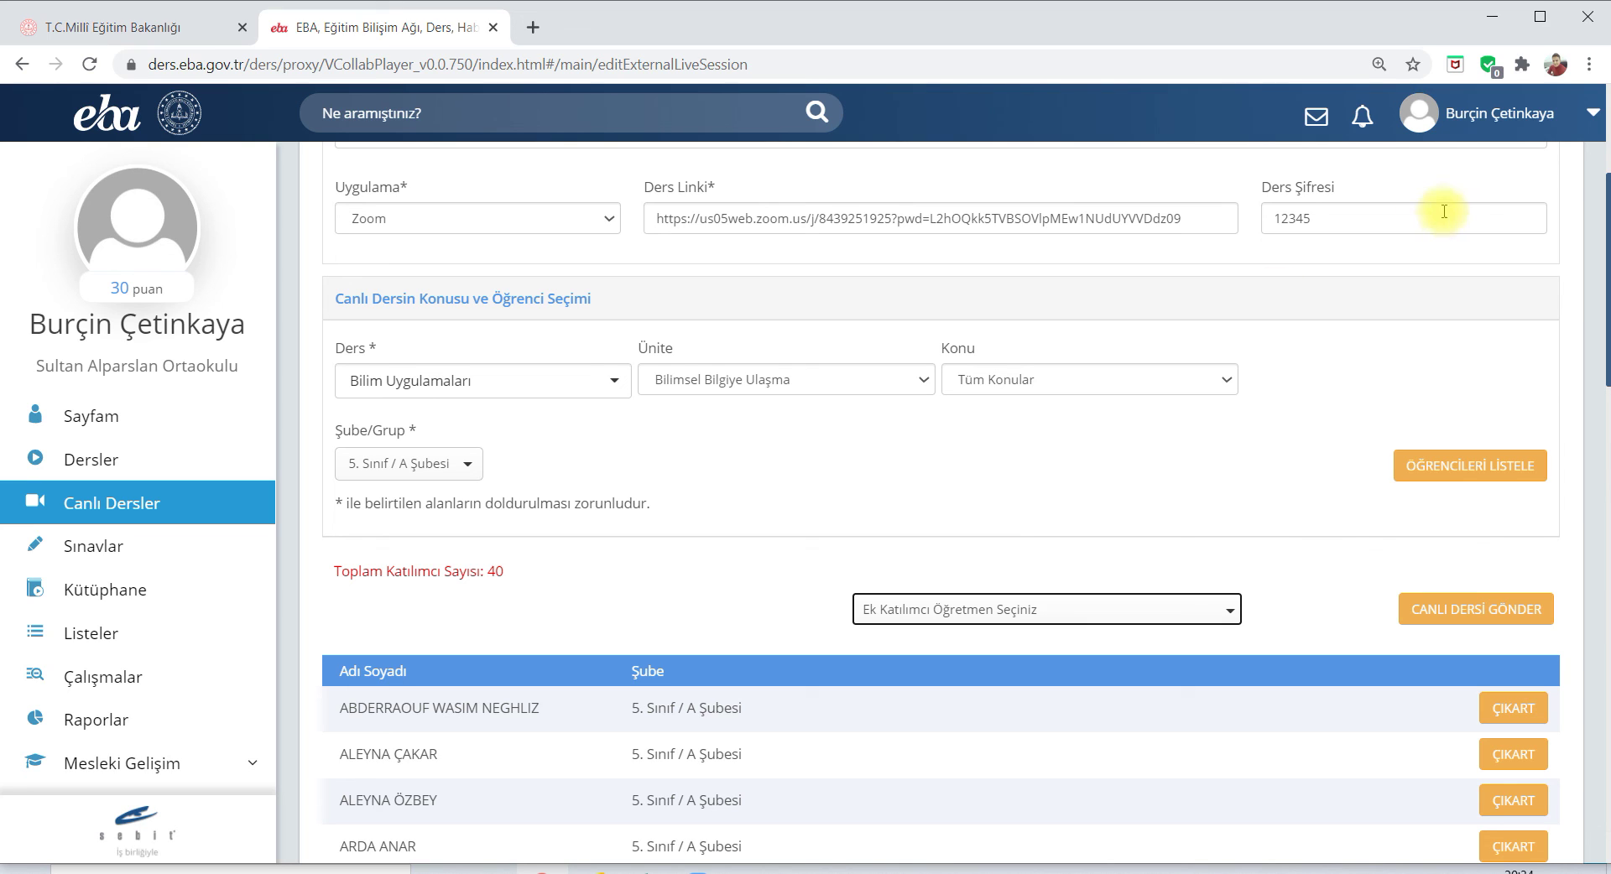
{"action": "left_click_drag", "start_coordinate": [1600, 201], "coordinate": [1600, 148]}
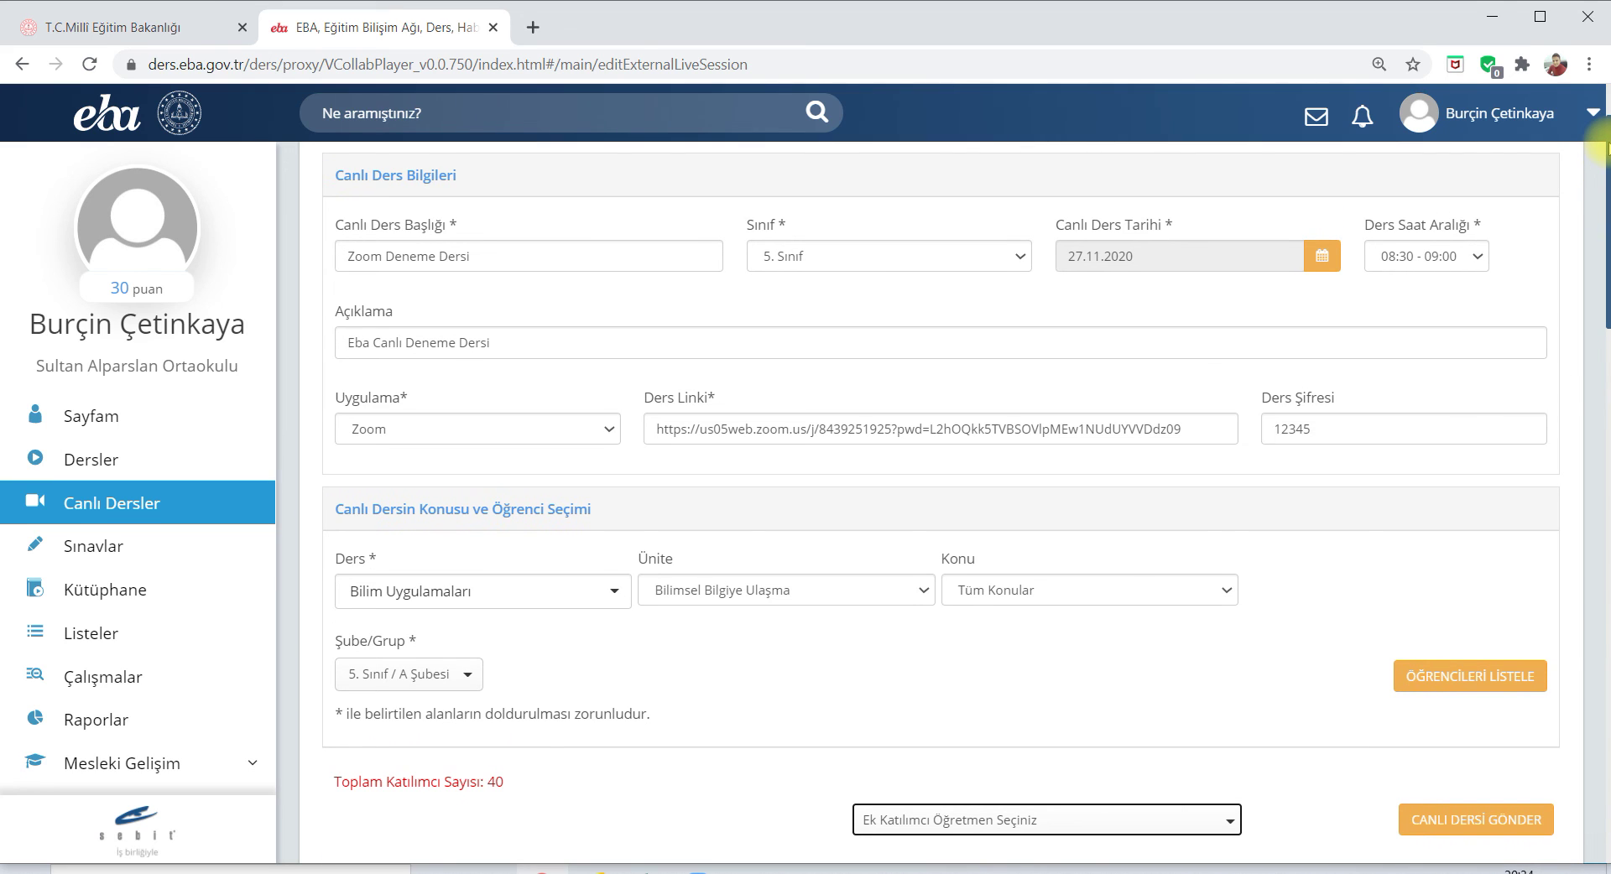